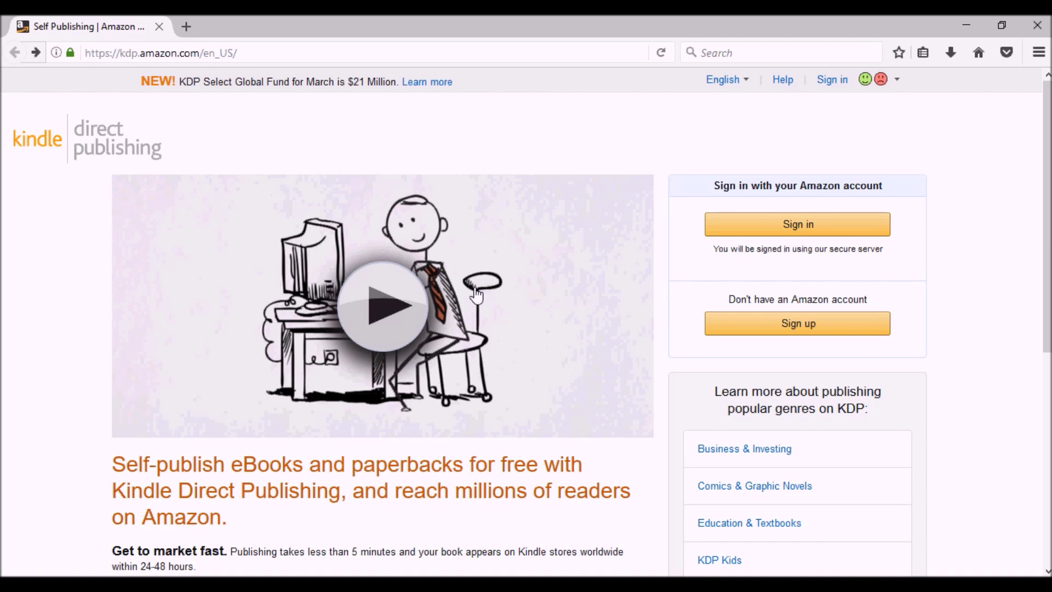
Step: Create a KDP account and sign in to reach the empty Bookshelf
click(787, 338)
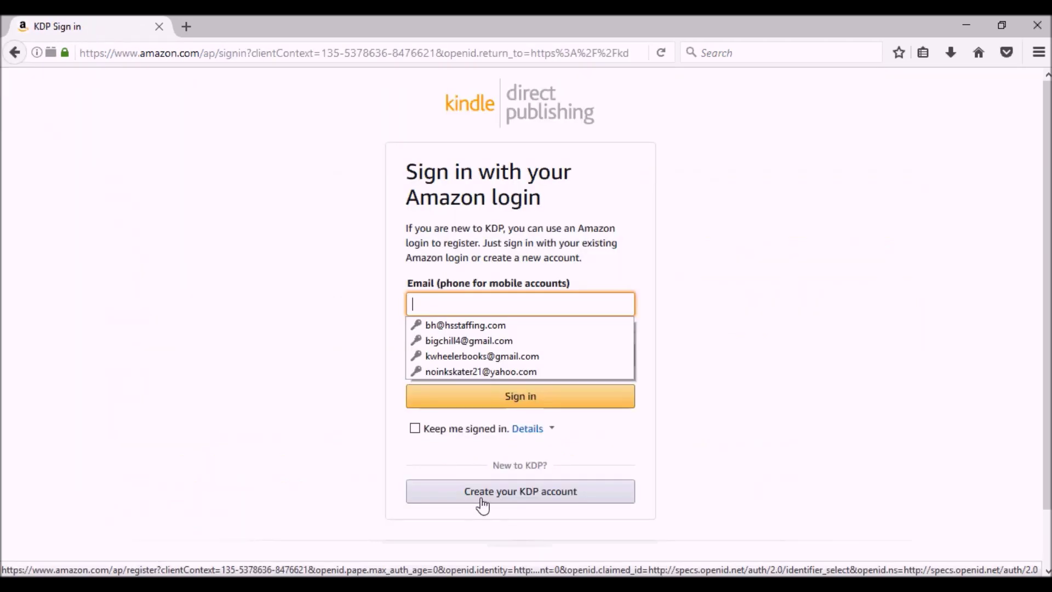
click(487, 501)
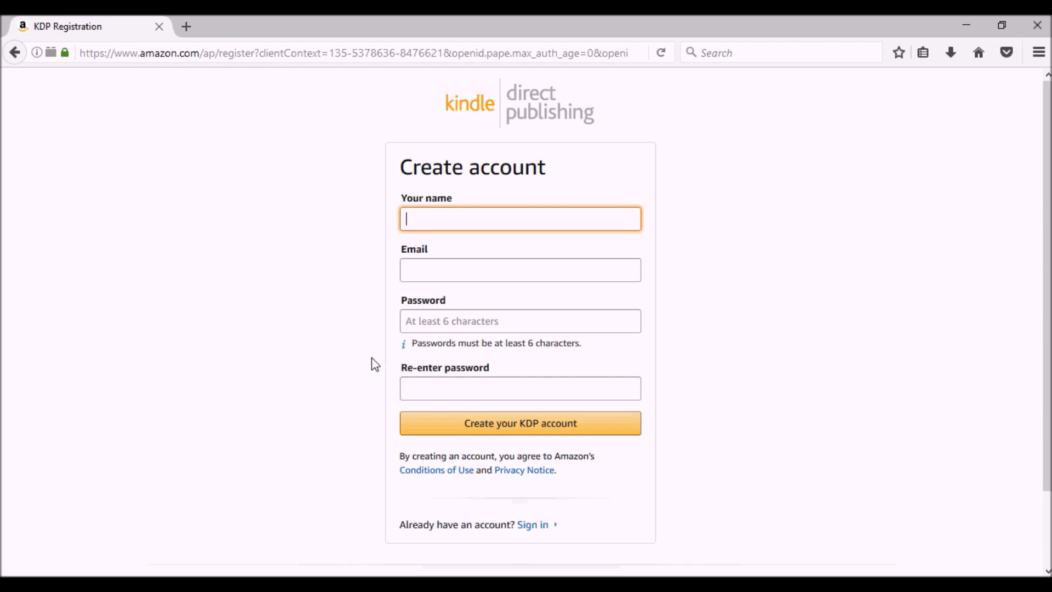
click(540, 532)
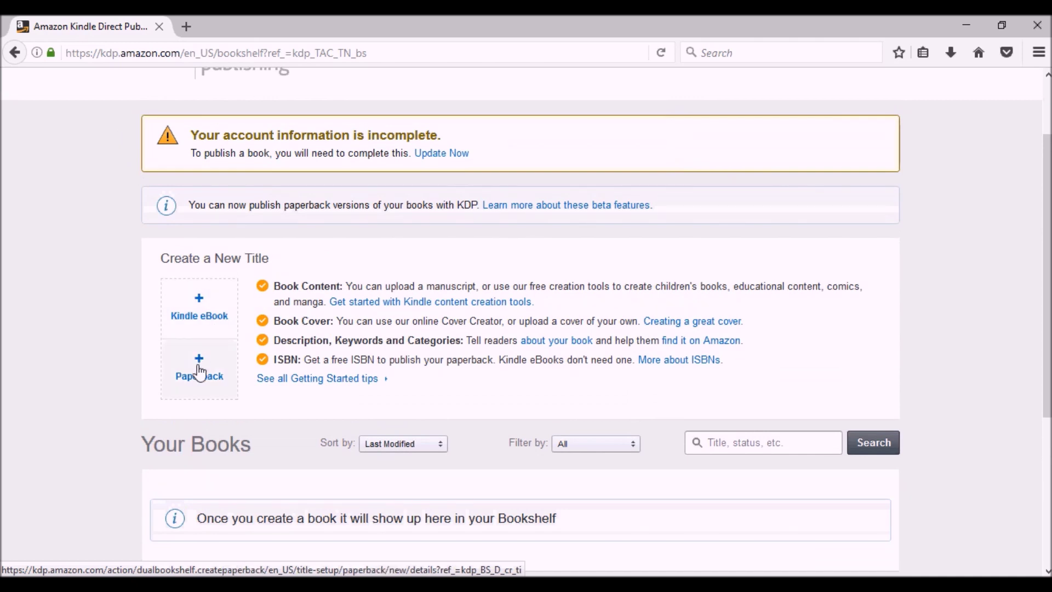
Step: Start a new Kindle eBook and enter the title One Bad Call
click(211, 315)
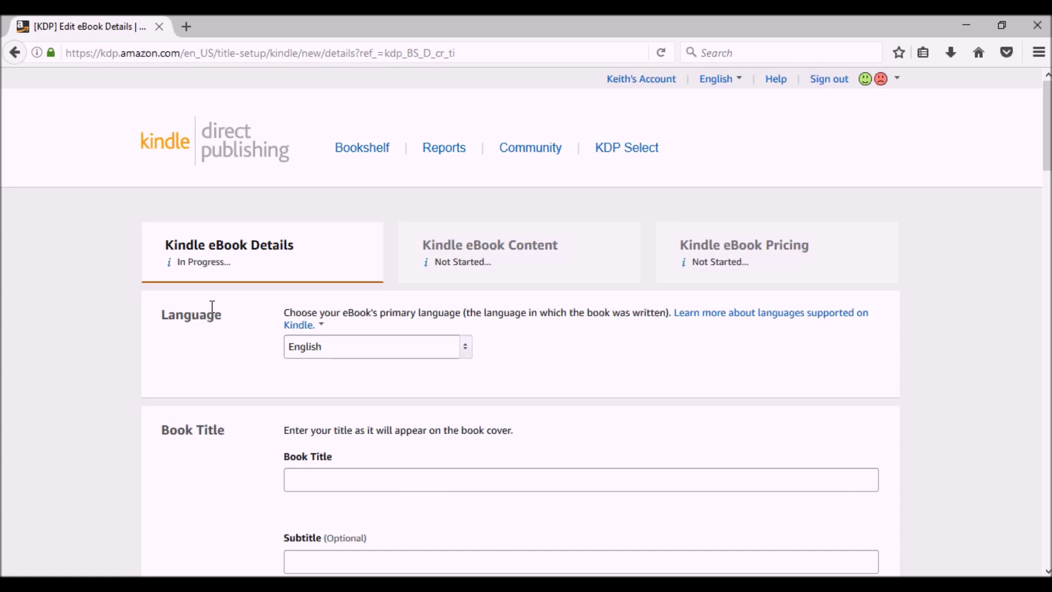
click(375, 480)
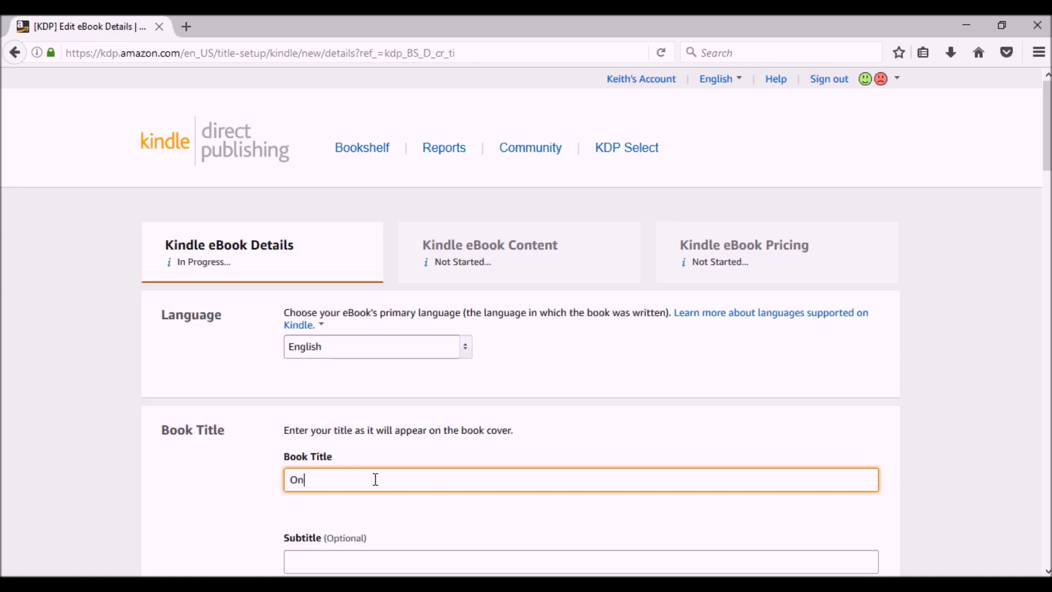
text(One Bad Call)
scroll(376, 480, down, 7)
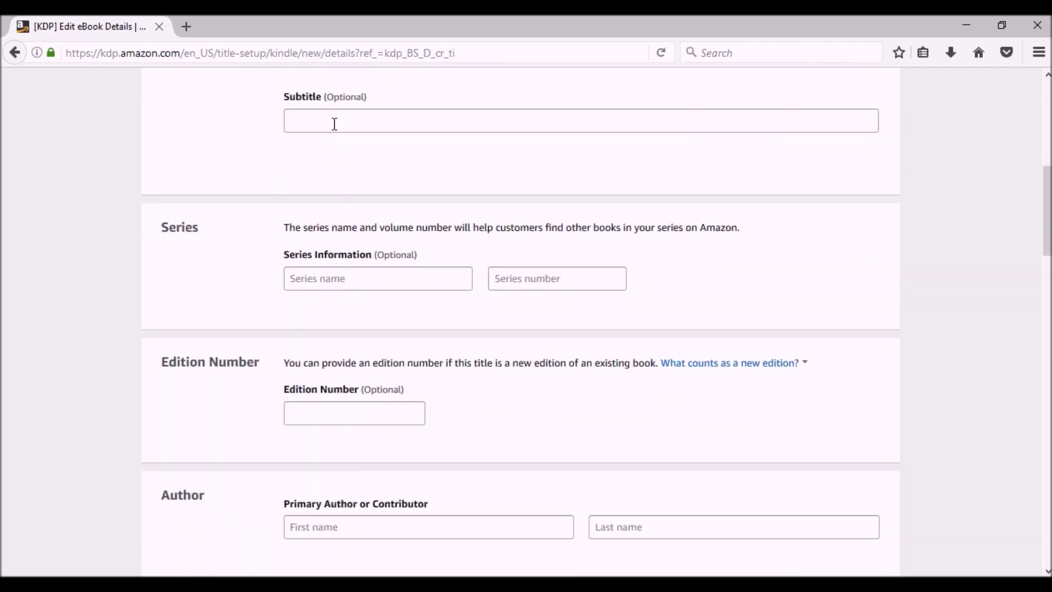
Step: Set the series to One Call with series number 1
click(335, 279)
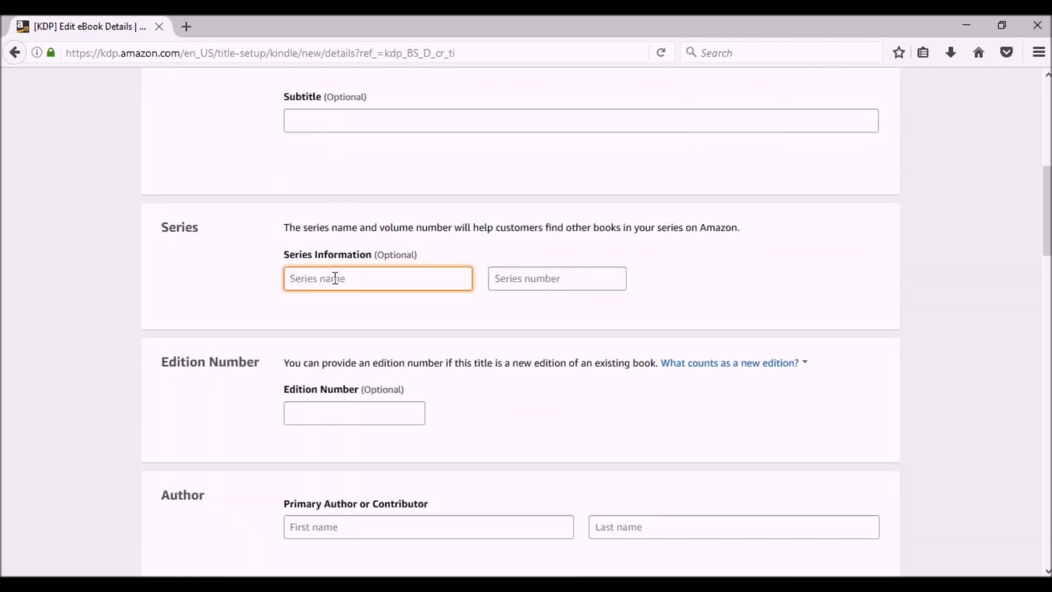
text(One Call)
key(Tab)
text(1)
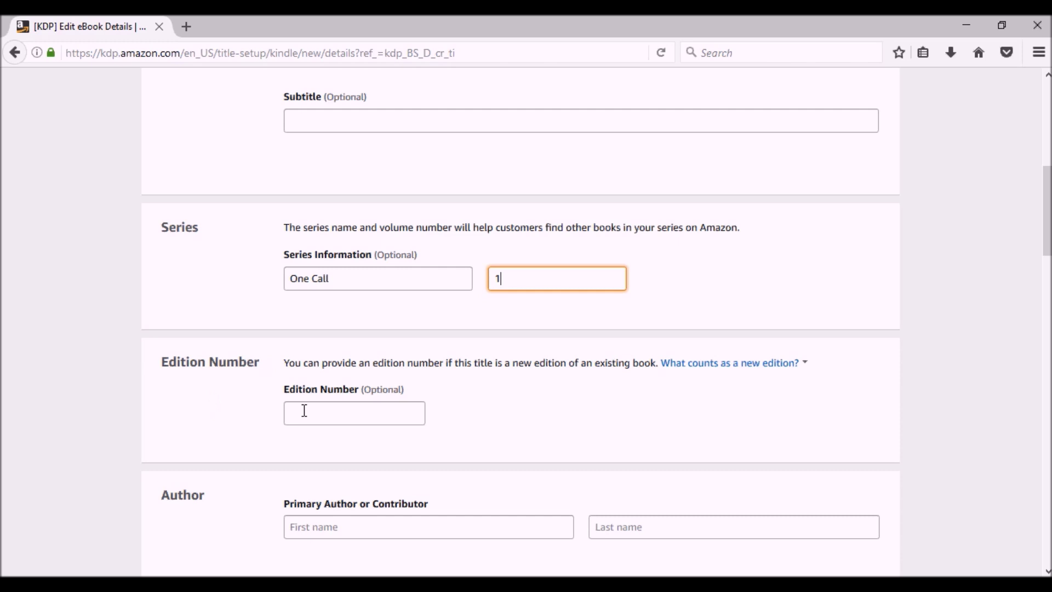
click(718, 366)
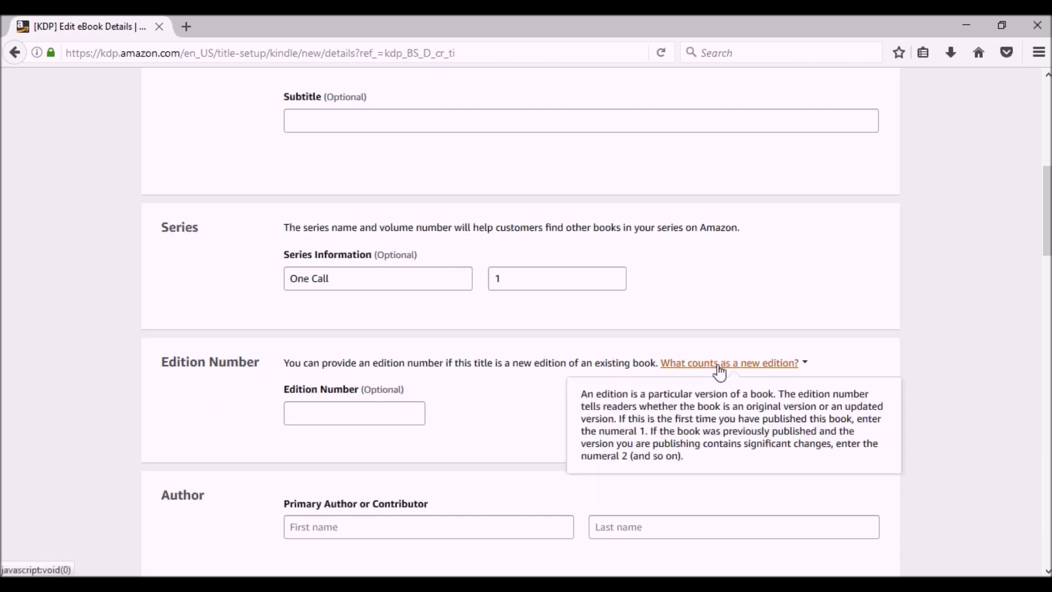
Step: Enter the primary author's first and last name
click(311, 534)
text(Keith)
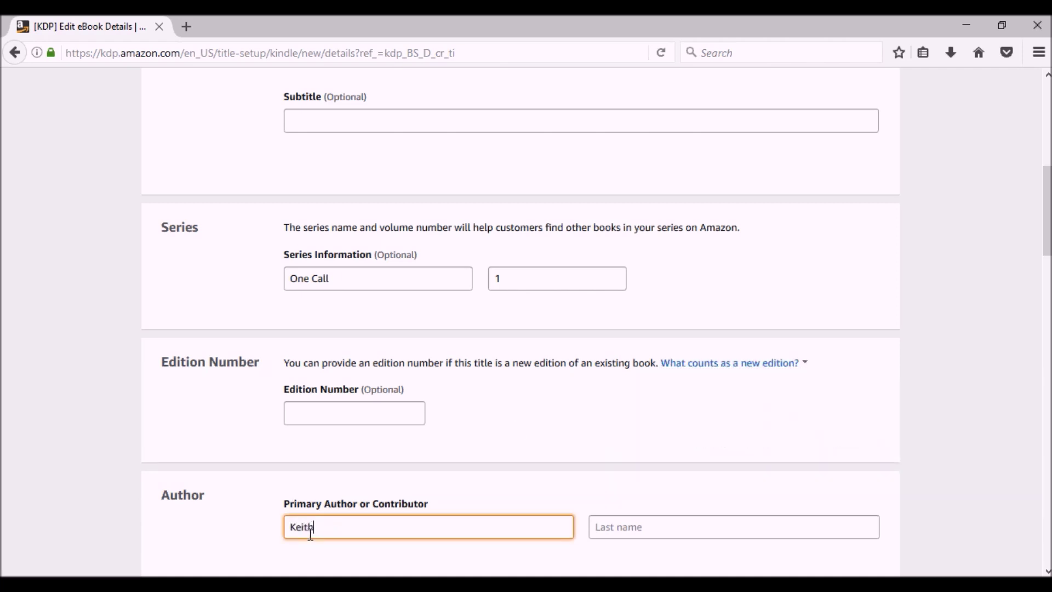
key(Tab)
text(Wheeler)
scroll(294, 538, down, 8)
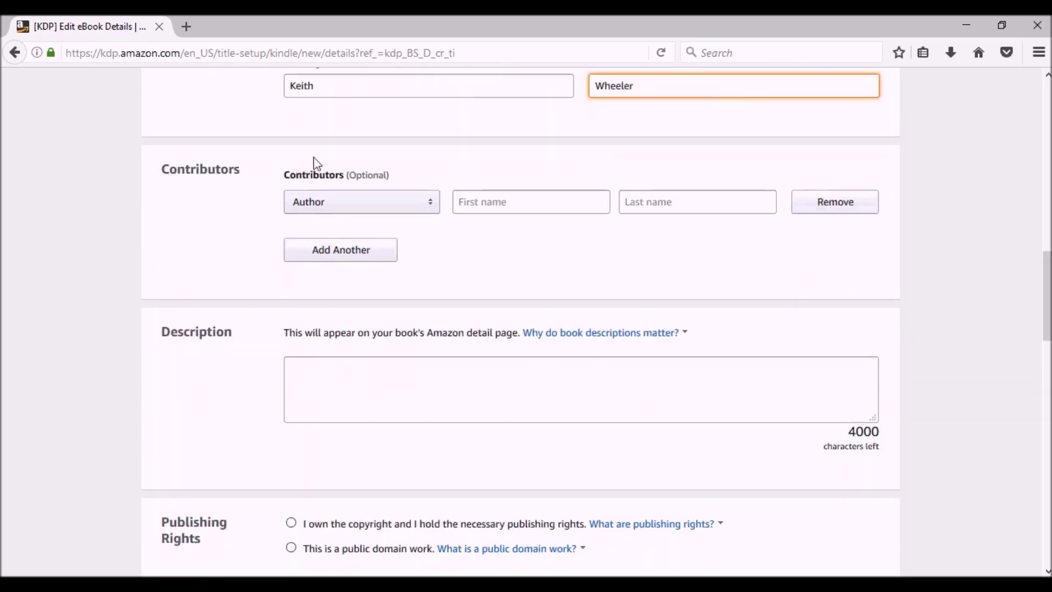
key(Tab)
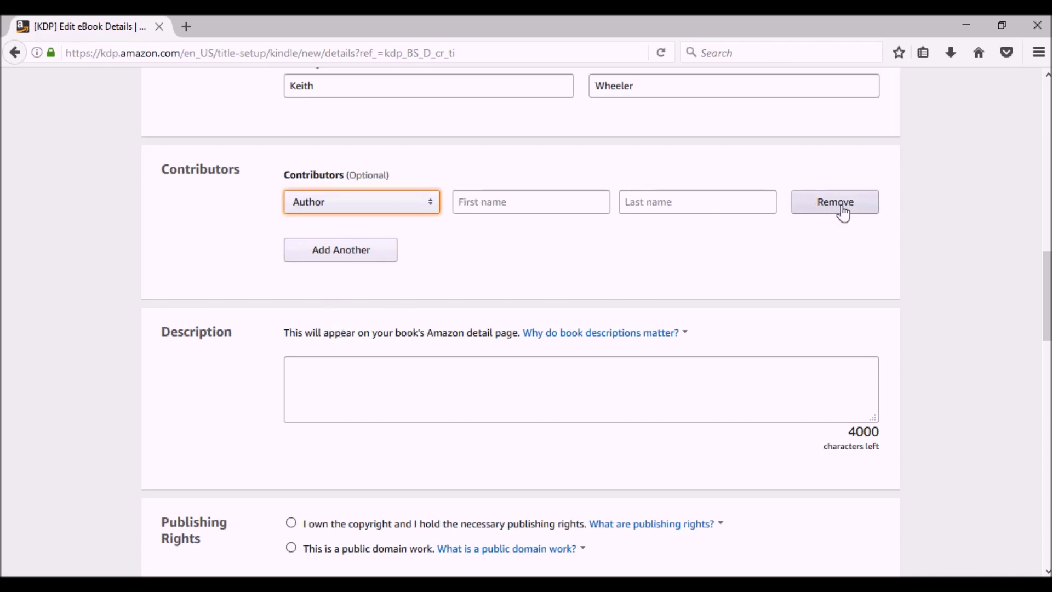
Step: Add the description 'This is book one of the One Call softball series.' and declare owned copyright
click(416, 383)
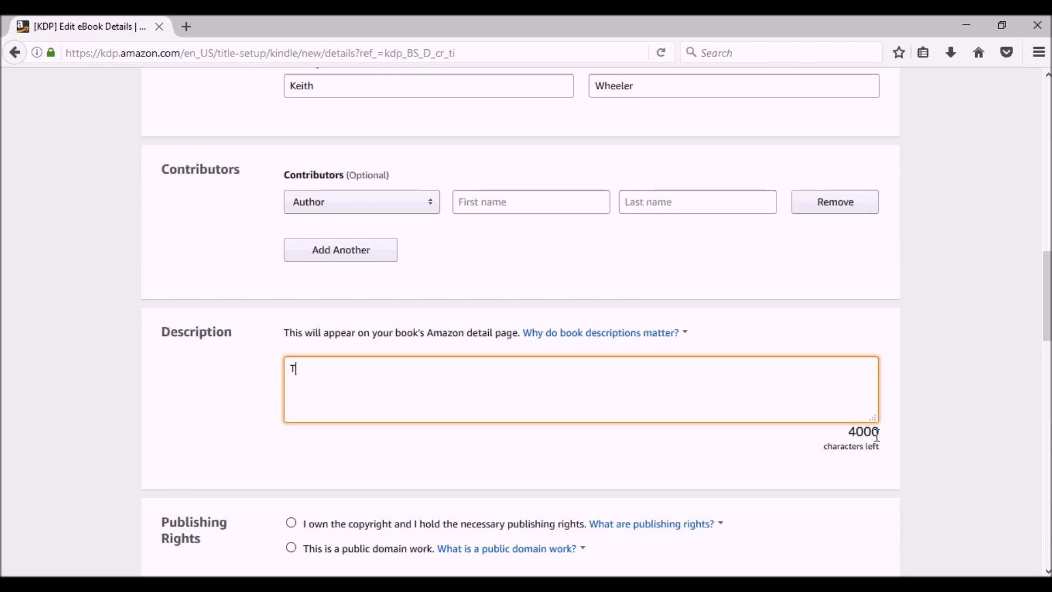
text(his is book )
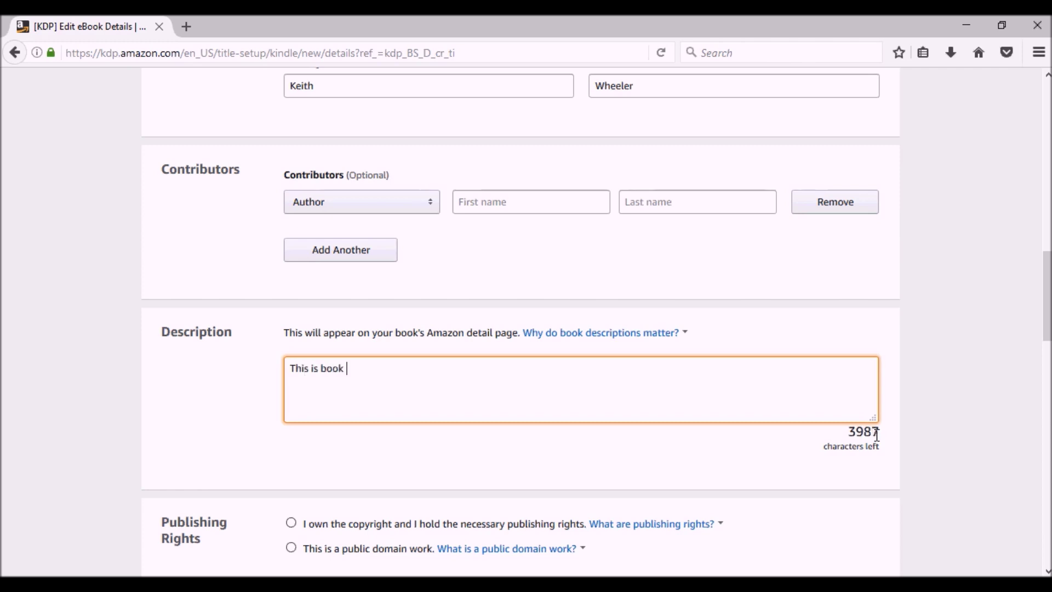
text(one of the One)
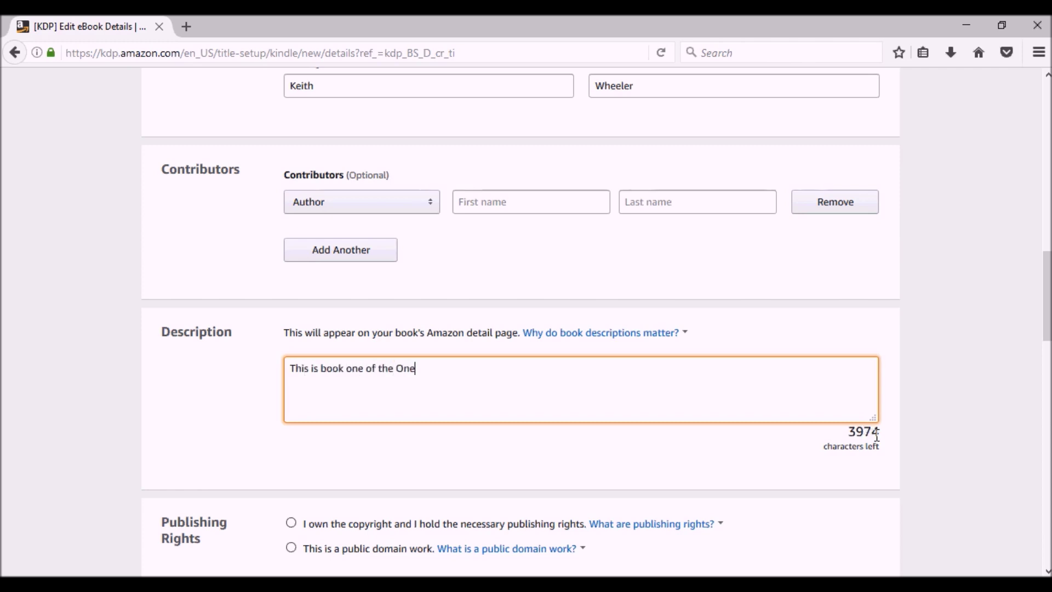
text( Call softball )
text(seir)
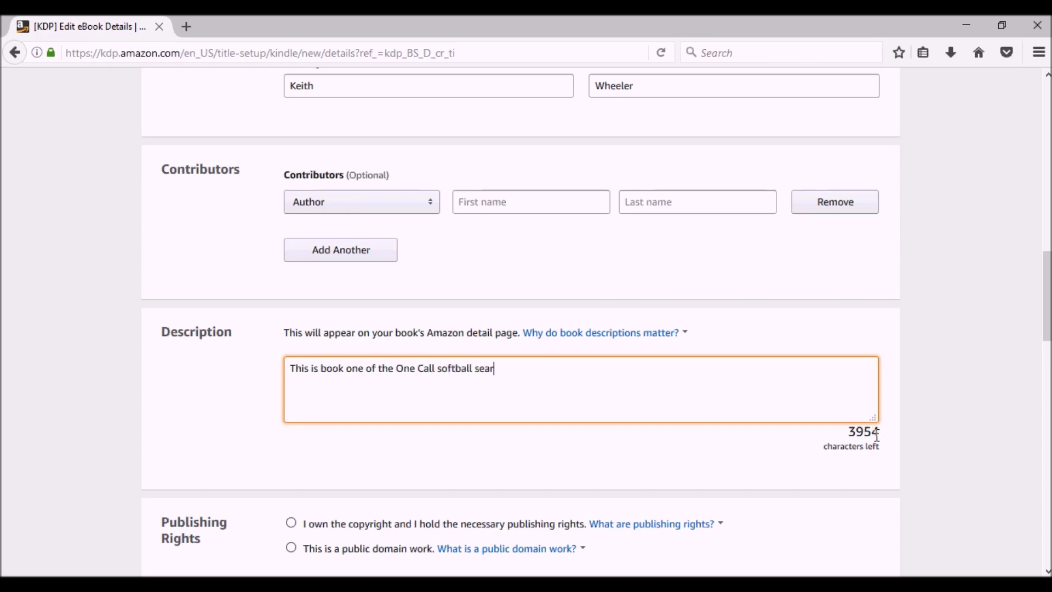
key(BackSpace)
key(BackSpace)
text(ries.)
scroll(815, 389, down, 10)
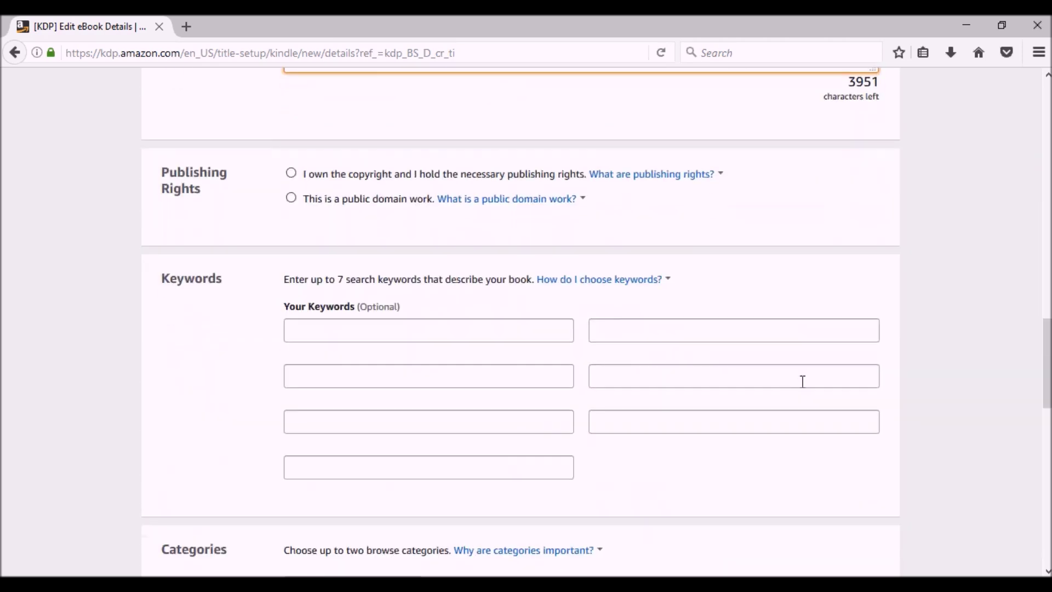
click(291, 175)
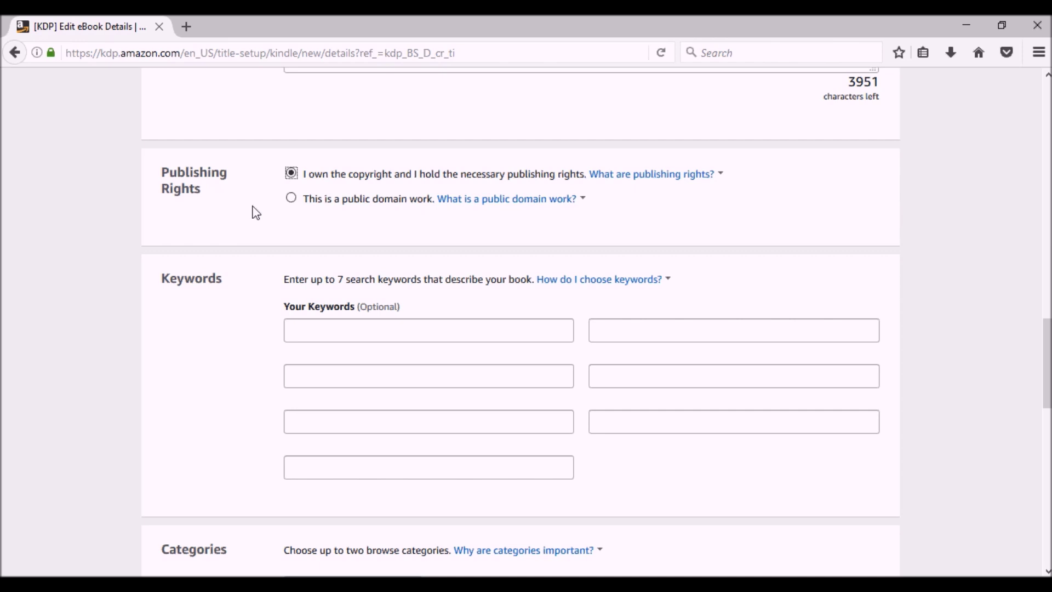
Step: Read the help on why categories matter and open the Set Categories chooser
scroll(257, 212, down, 3)
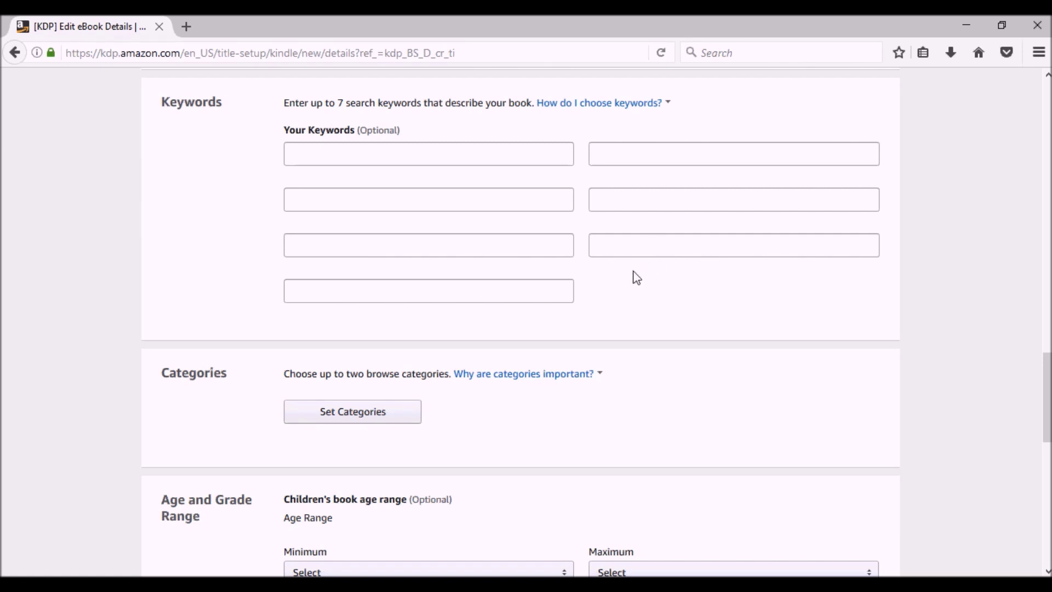
click(498, 376)
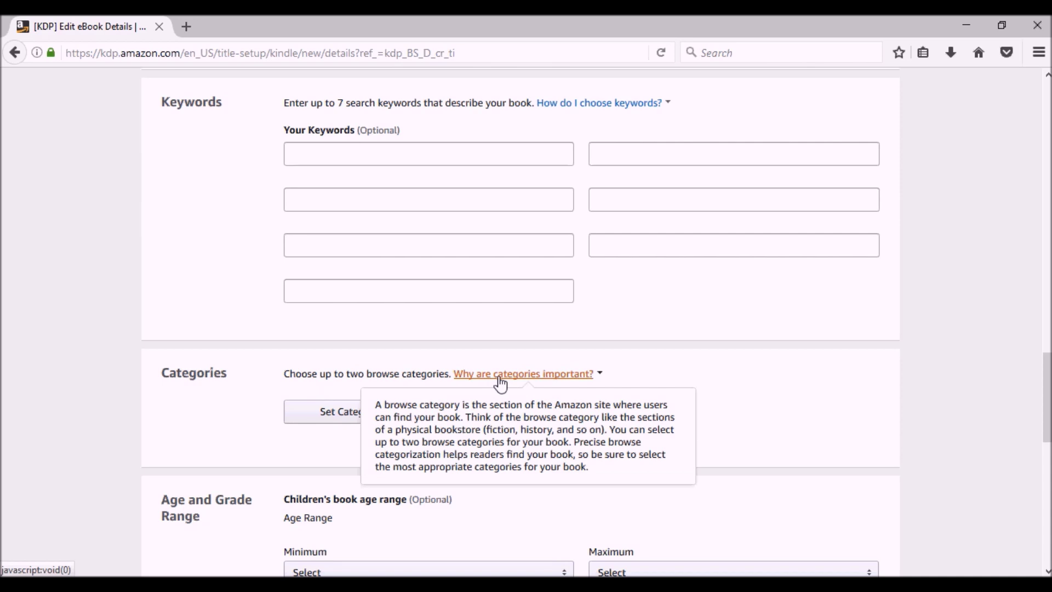
click(322, 412)
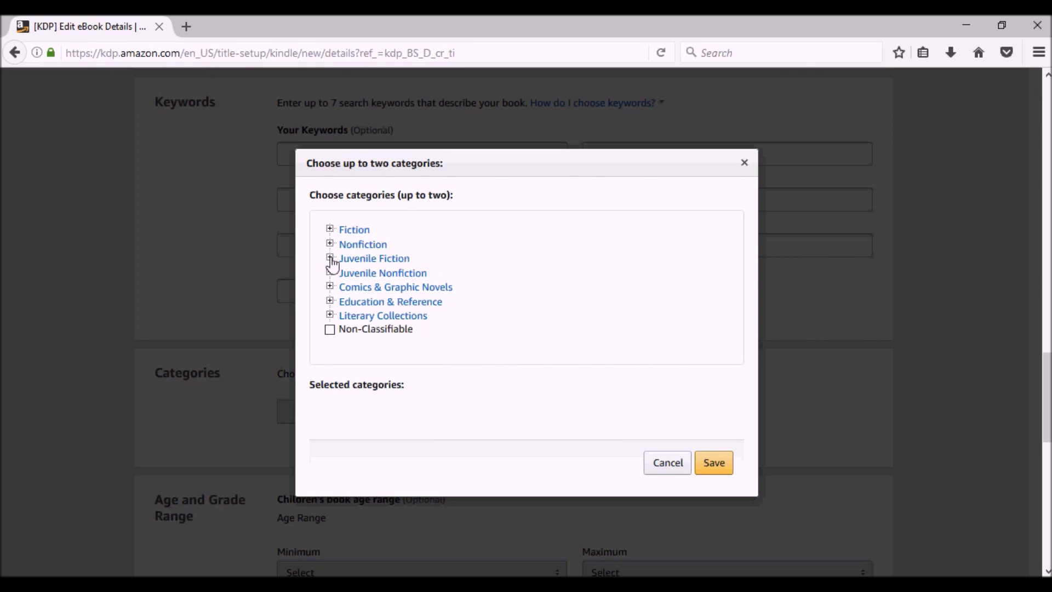
Step: Add Juvenile Fiction > Girls & Women as the first category
click(331, 258)
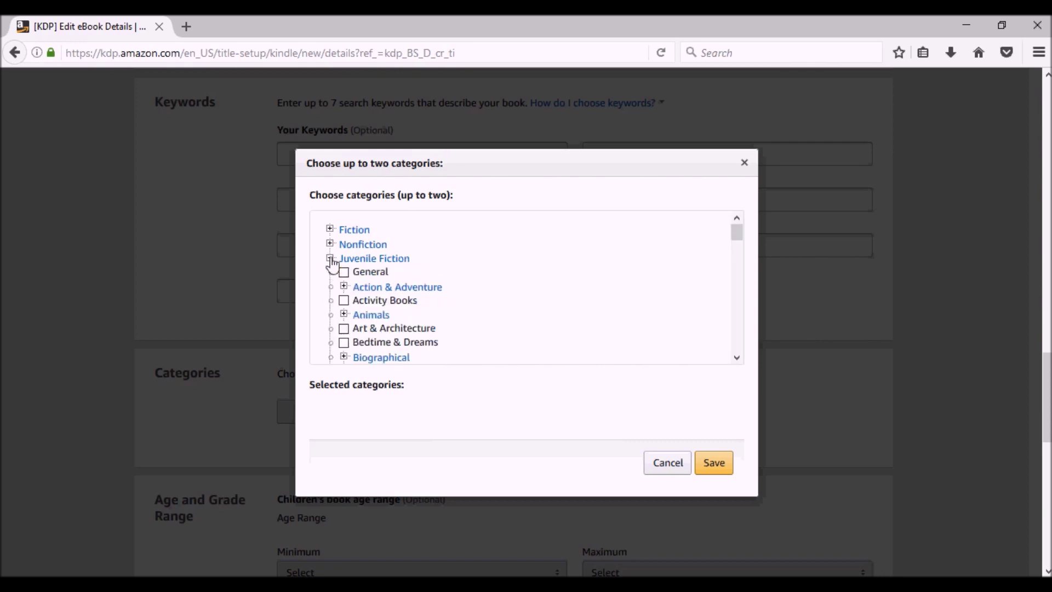
scroll(337, 271, down, 3)
scroll(338, 273, down, 5)
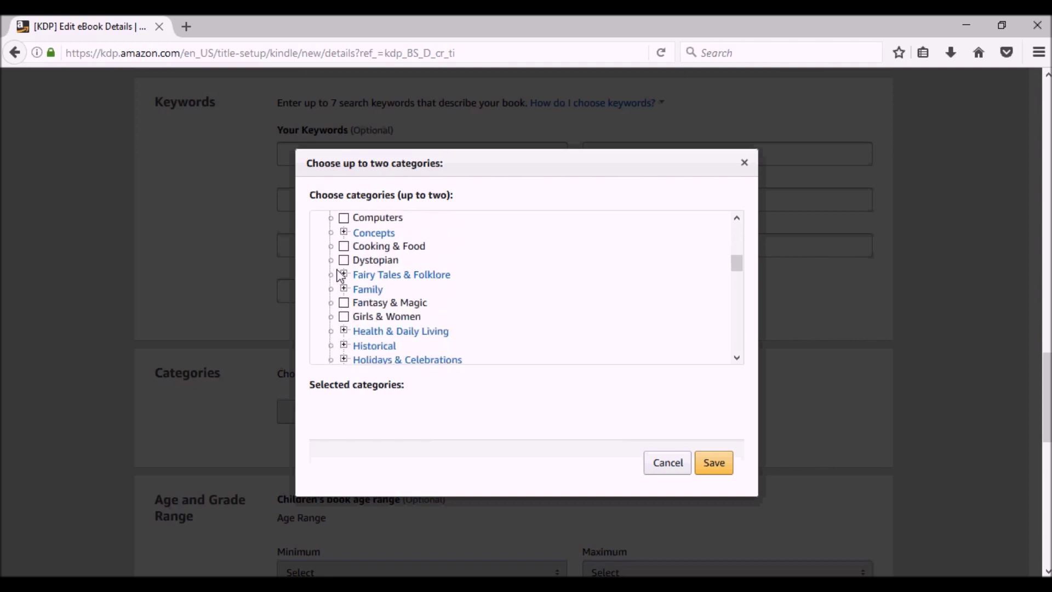
click(344, 238)
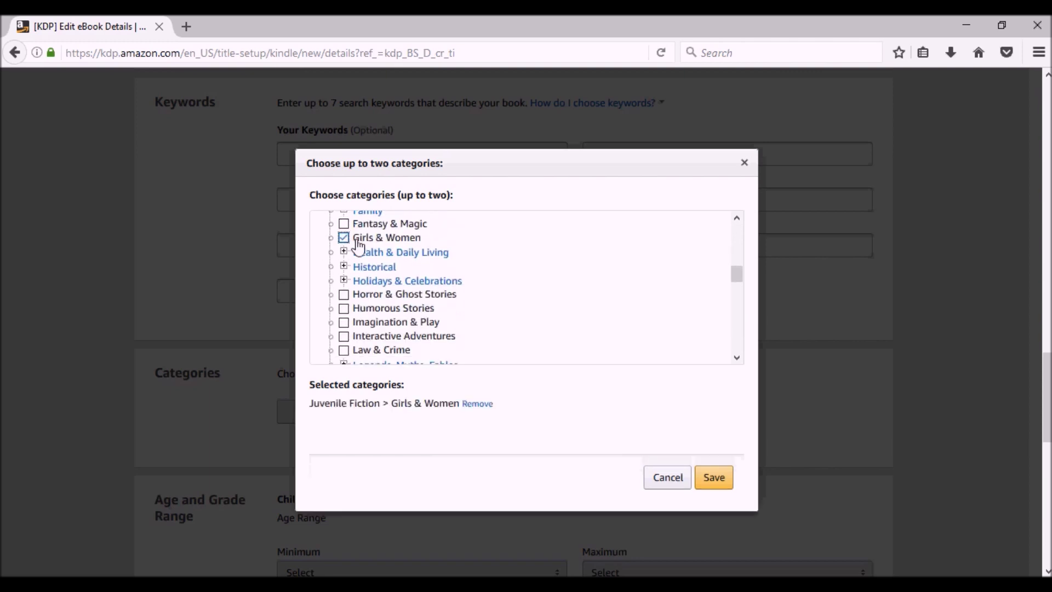
Step: Add Juvenile Fiction > Sports & Recreation > Baseball & Softball and save both categories
scroll(428, 247, down, 5)
scroll(427, 250, down, 8)
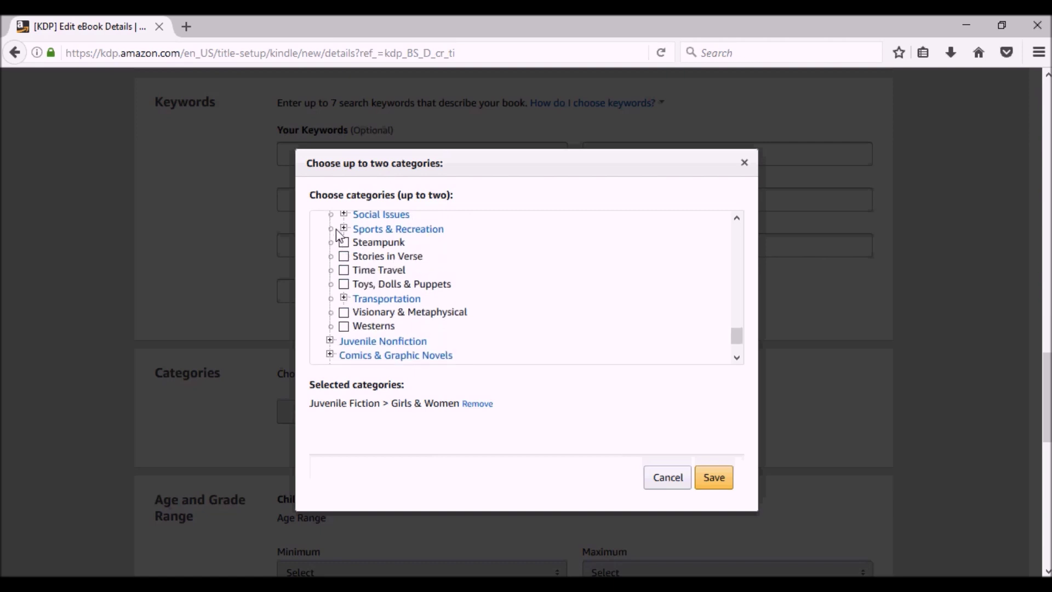
click(344, 230)
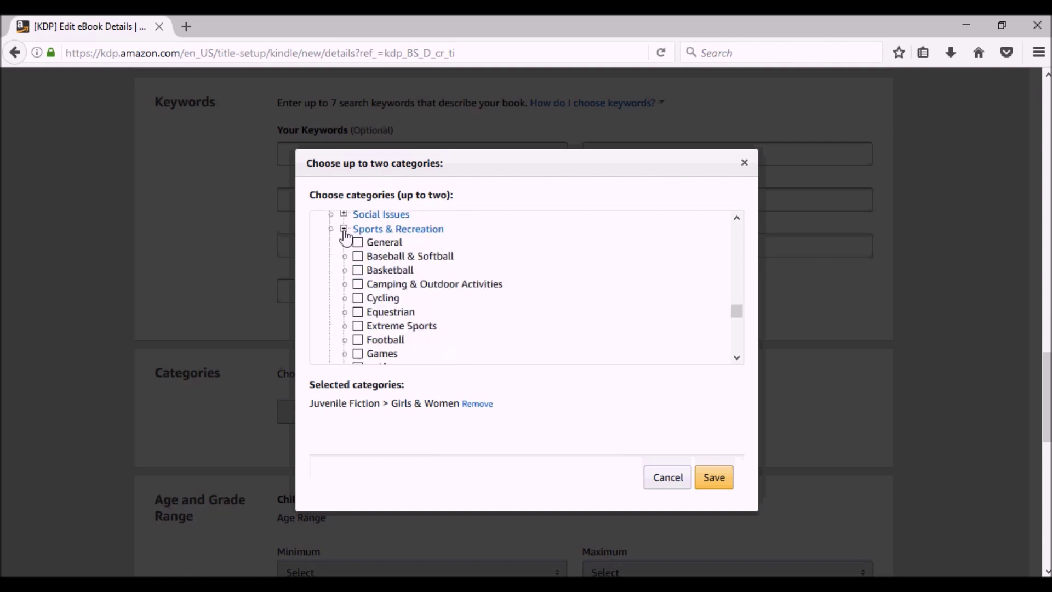
click(358, 256)
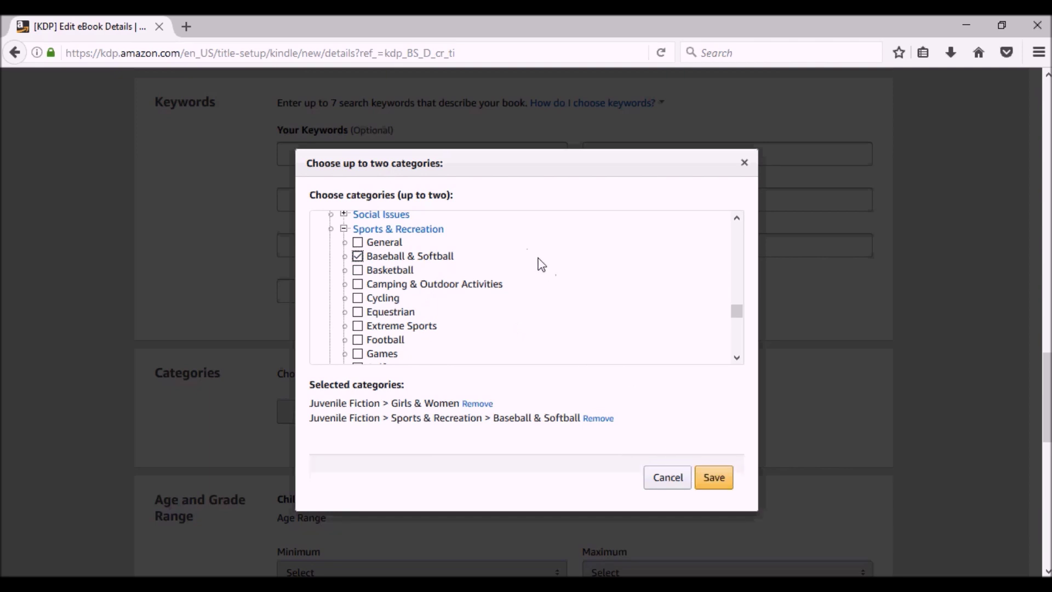
scroll(492, 303, up, 8)
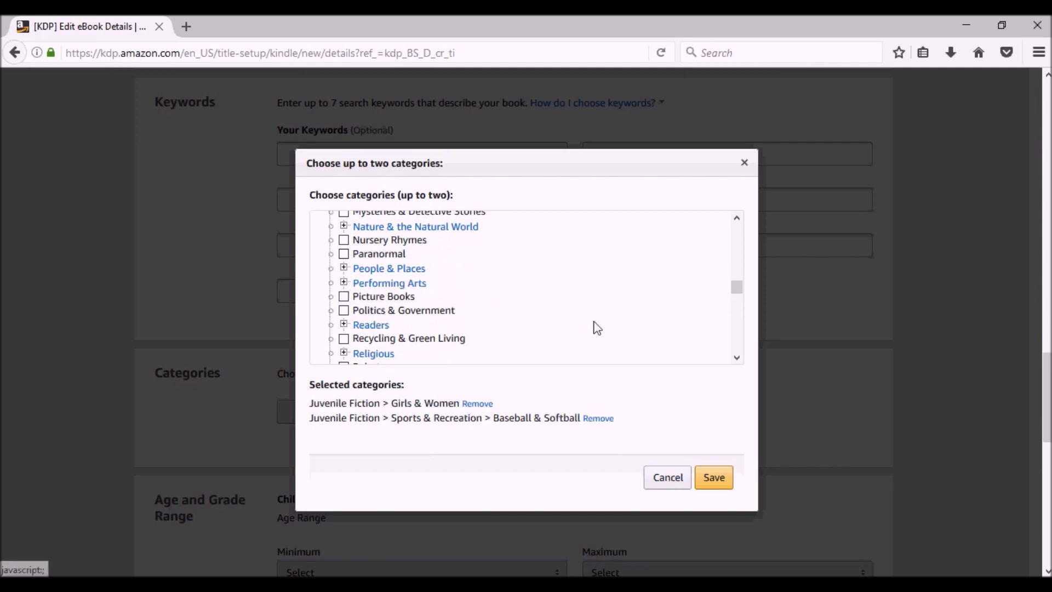
scroll(597, 329, down, 6)
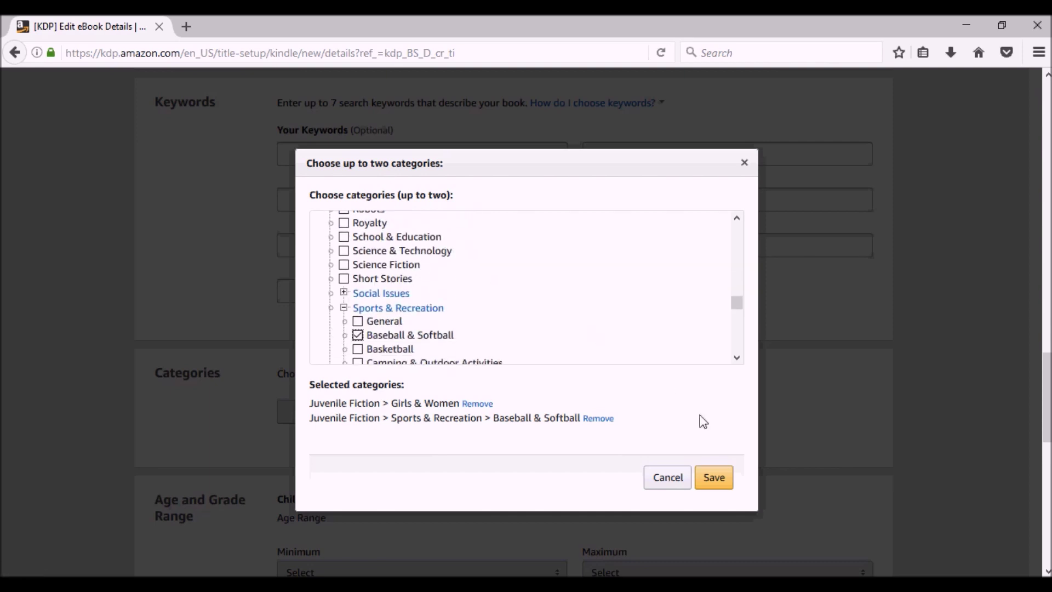
click(714, 478)
scroll(504, 508, down, 5)
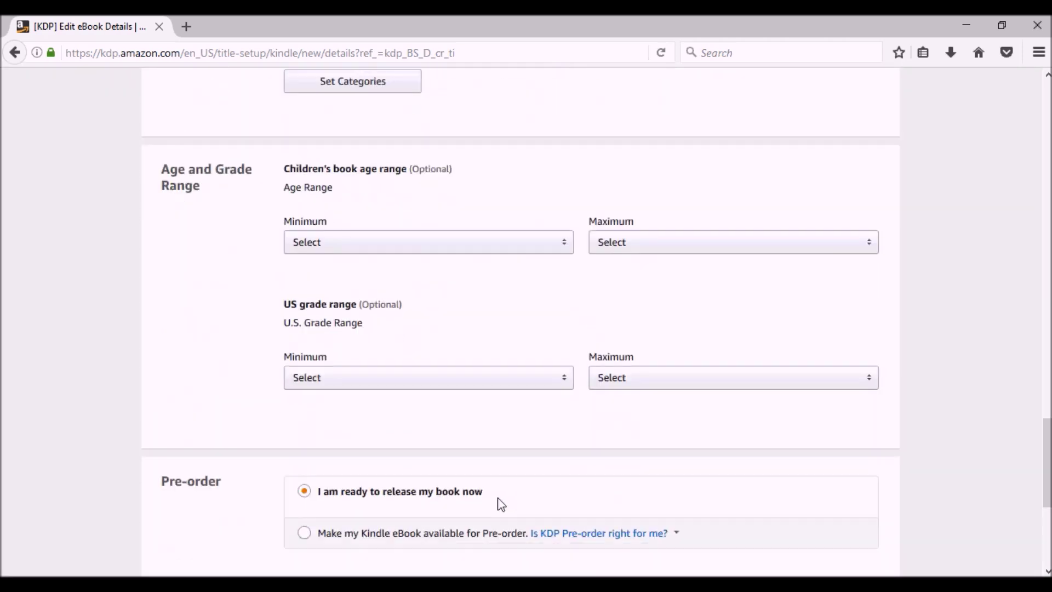
Step: Leave minimum age and grade unset, keep release now, and save the details
scroll(501, 504, down, 3)
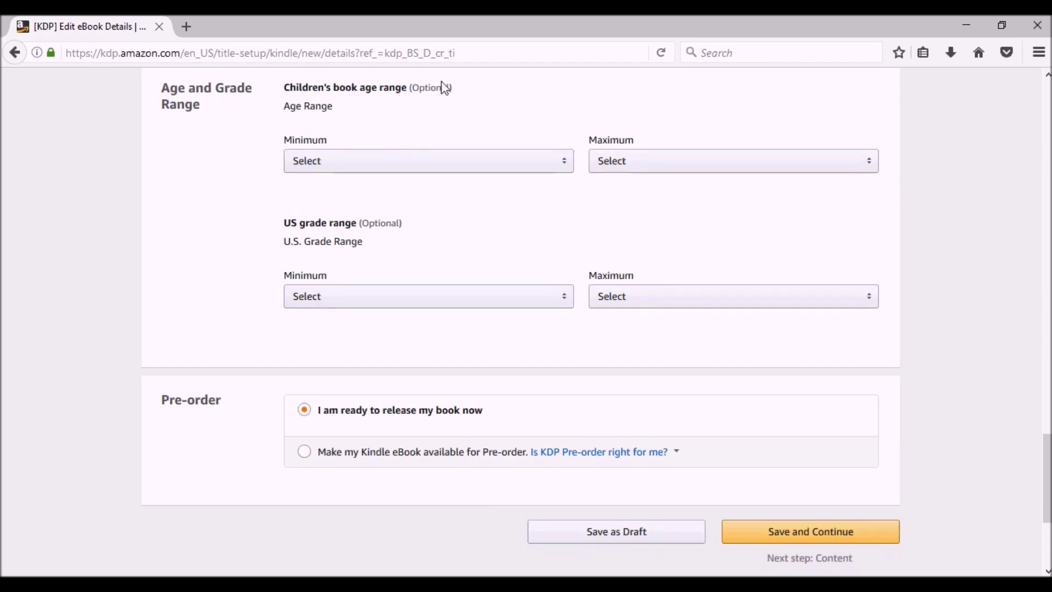
click(402, 171)
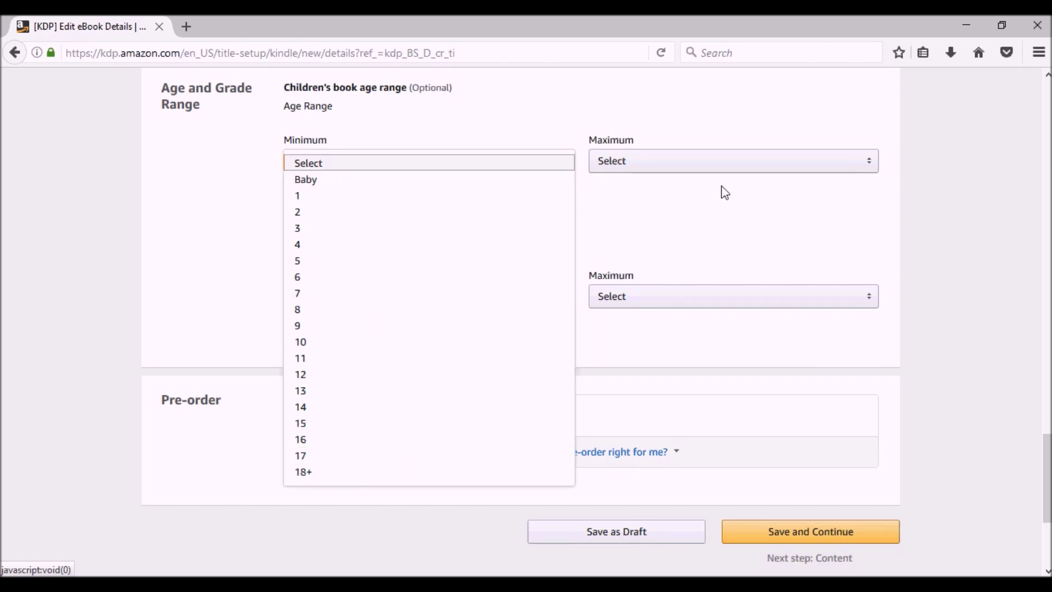
click(728, 211)
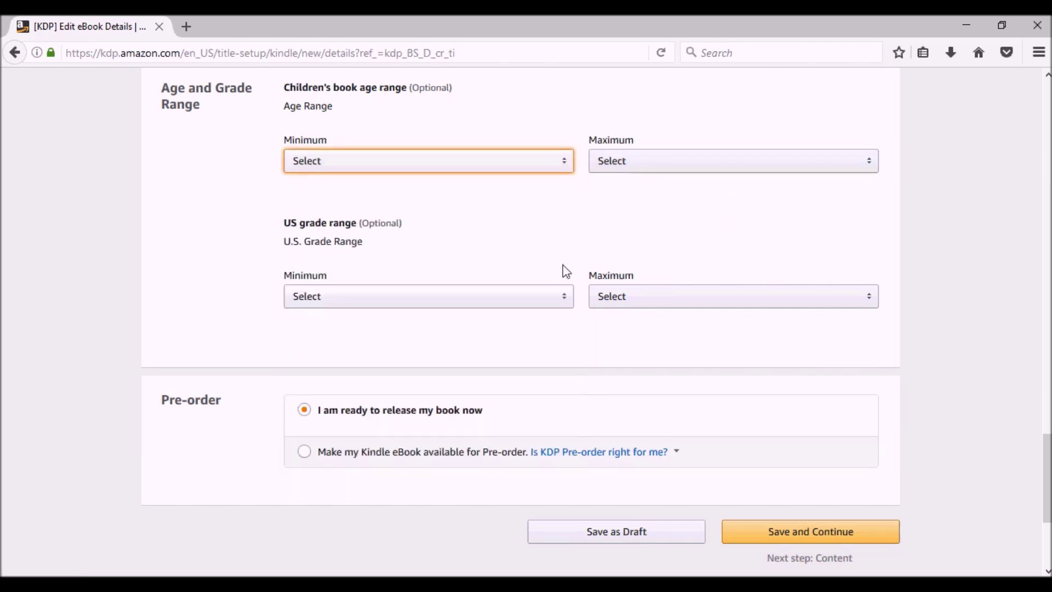
click(390, 299)
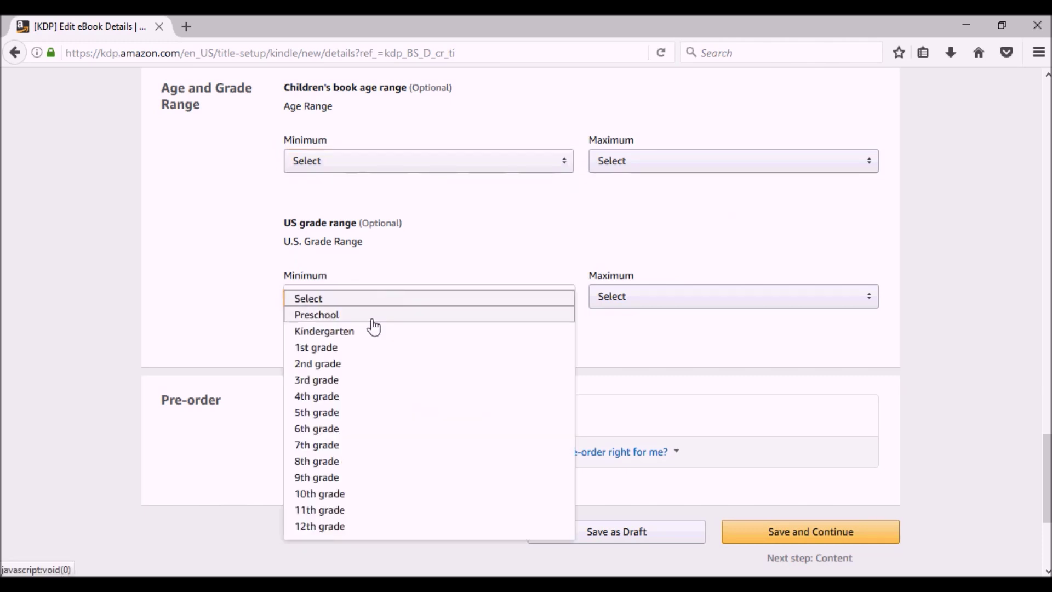
click(699, 340)
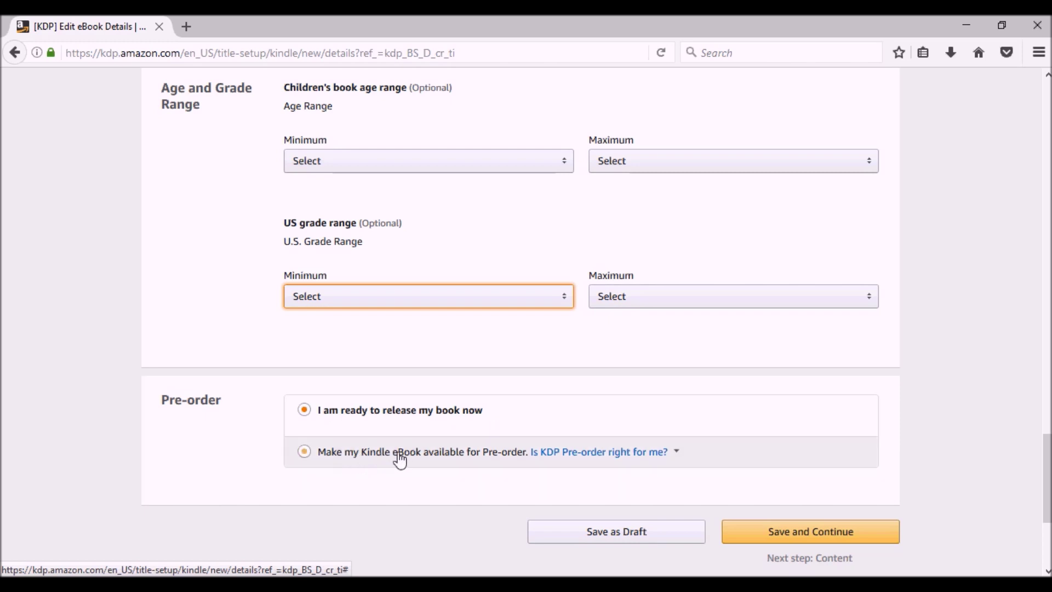
click(608, 452)
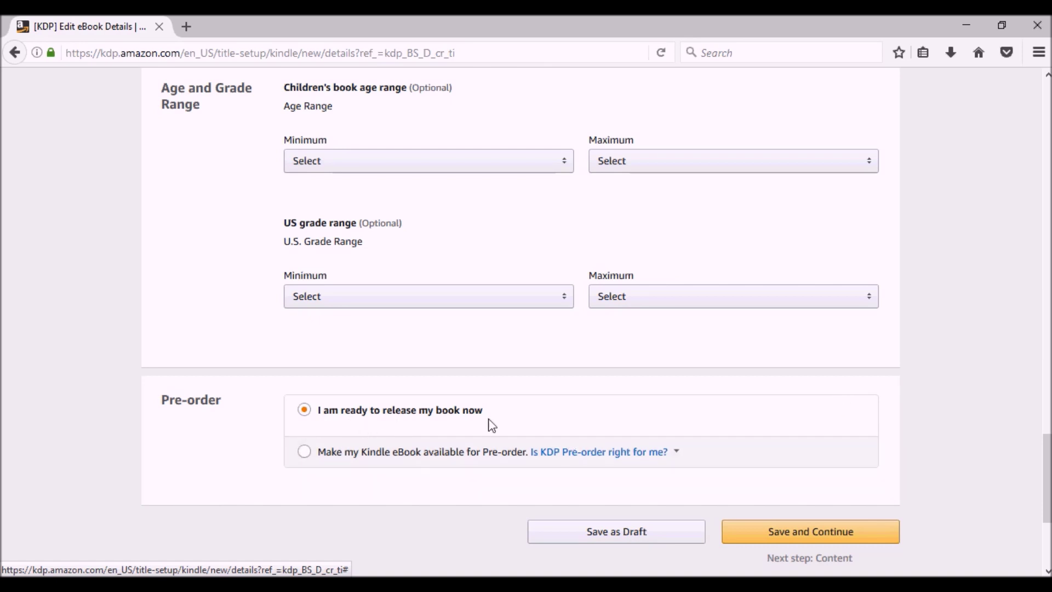
click(817, 534)
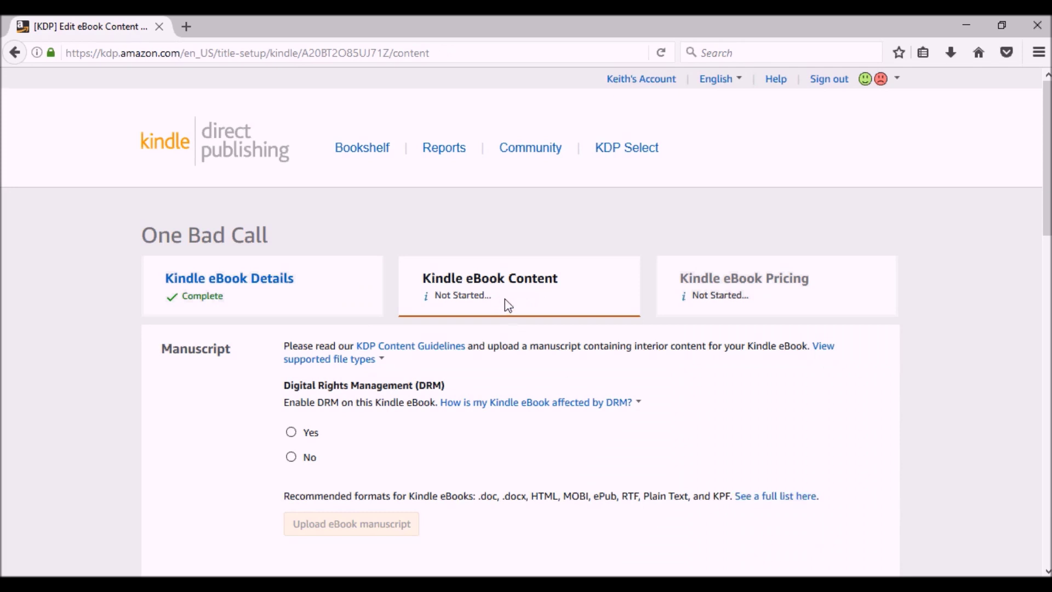
Step: Set Digital Rights Management to No after reading its help
scroll(509, 305, down, 5)
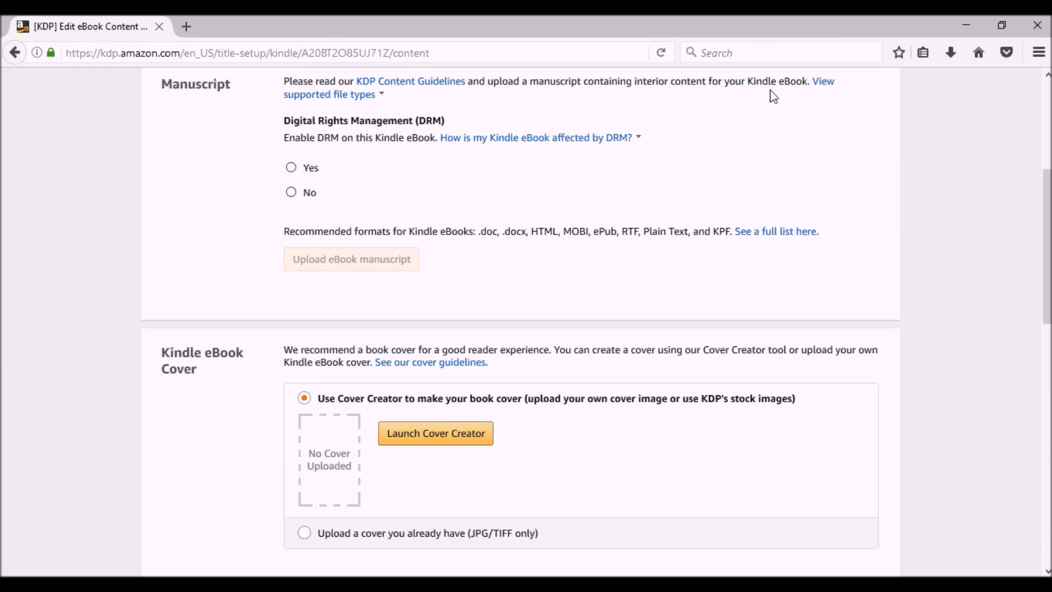
mouse_move(617, 141)
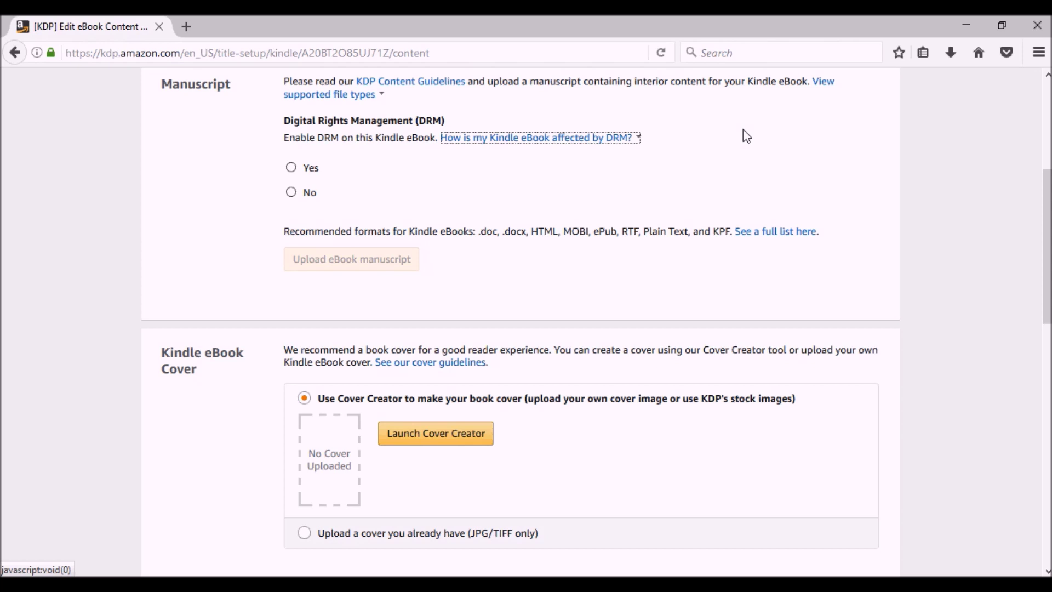
click(304, 196)
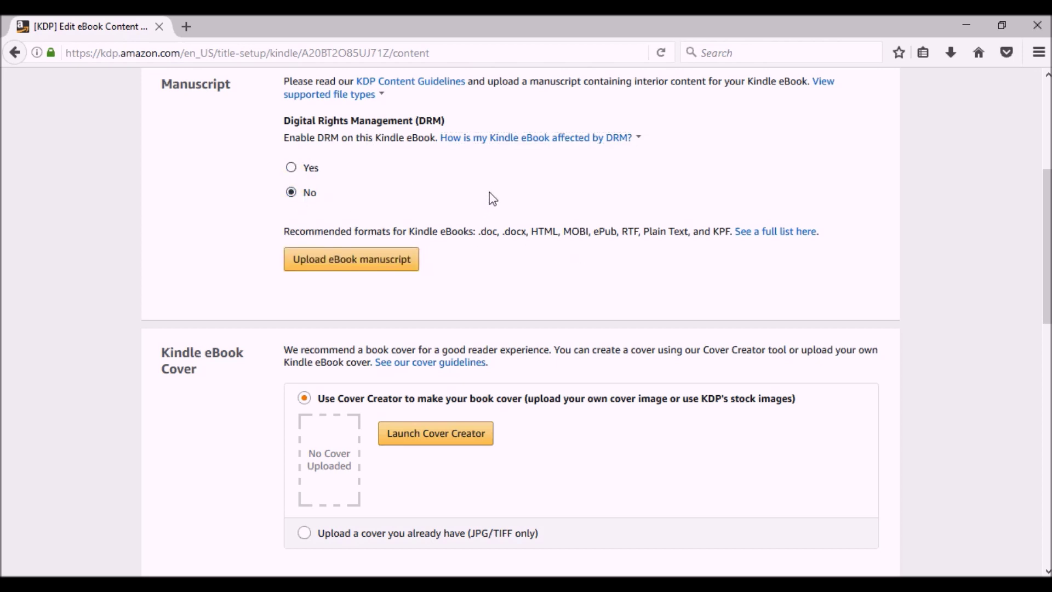
Step: Upload OneBadCall_Ch1.docx from The Bad Call folder and choose to upload an existing cover
click(306, 269)
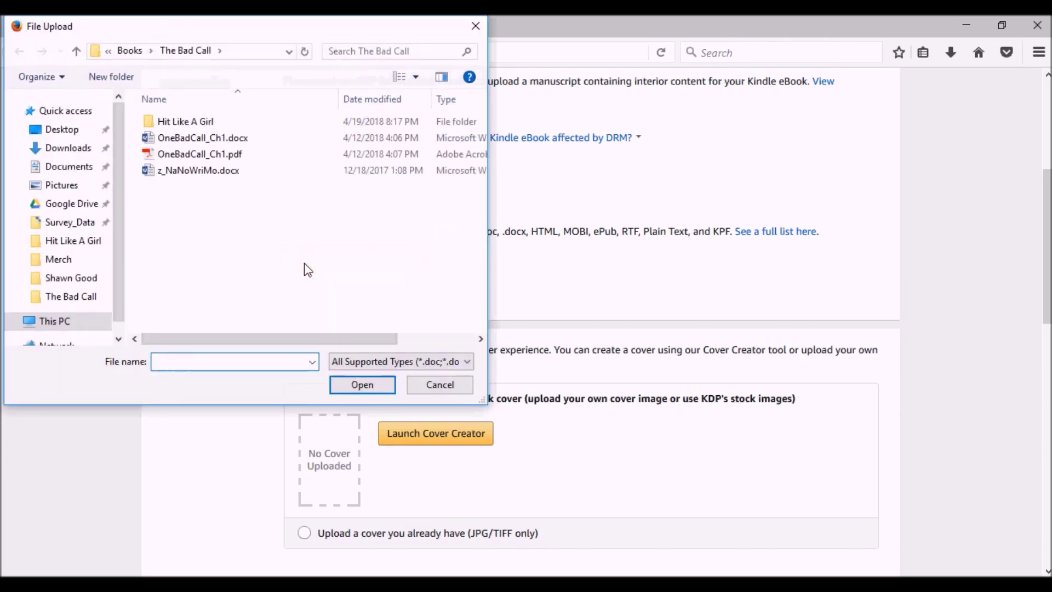
click(181, 121)
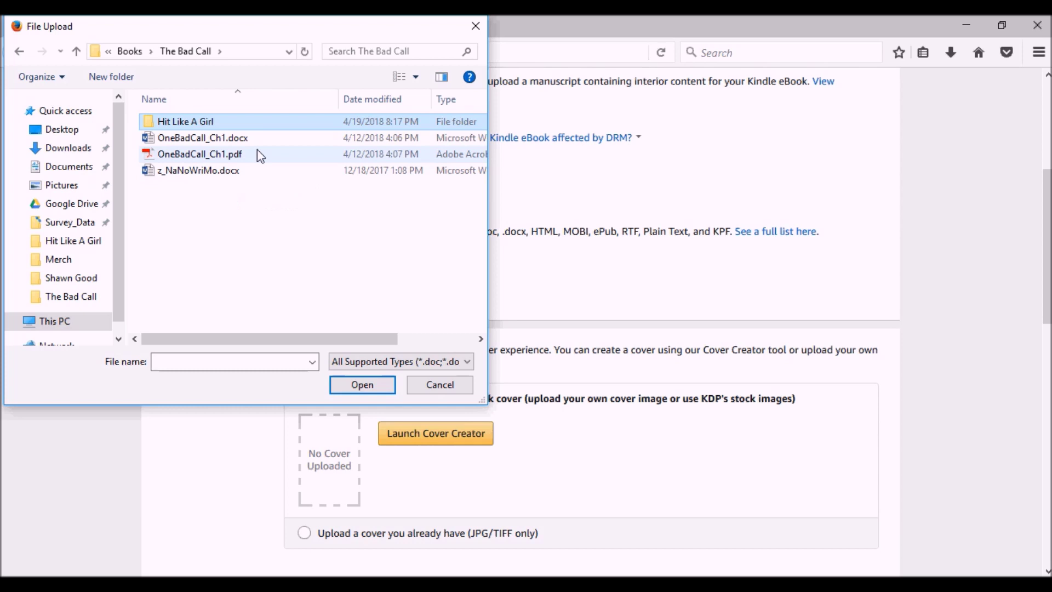
double_click(228, 140)
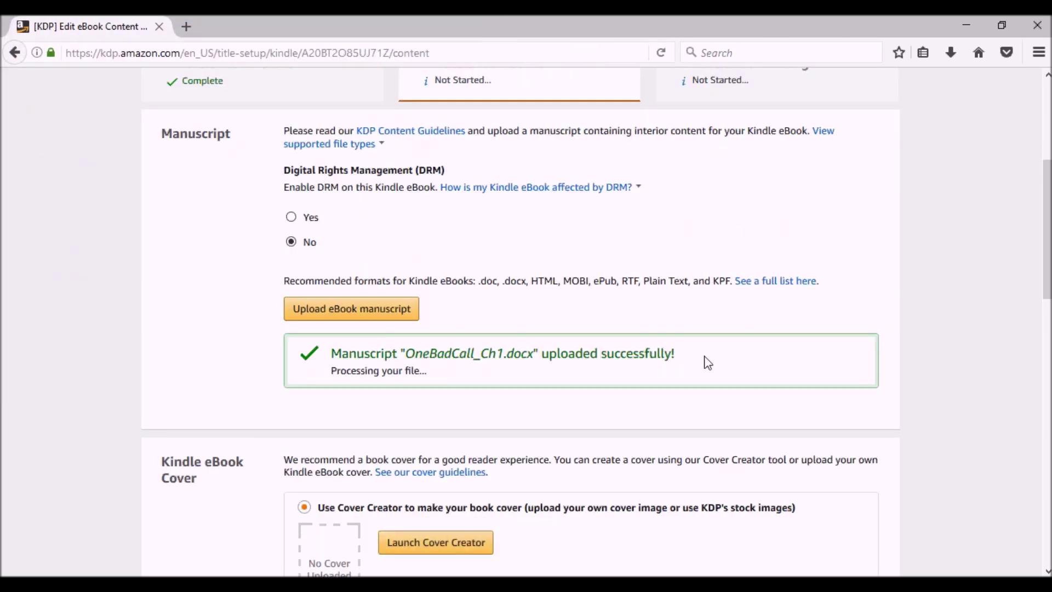
scroll(708, 363, down, 5)
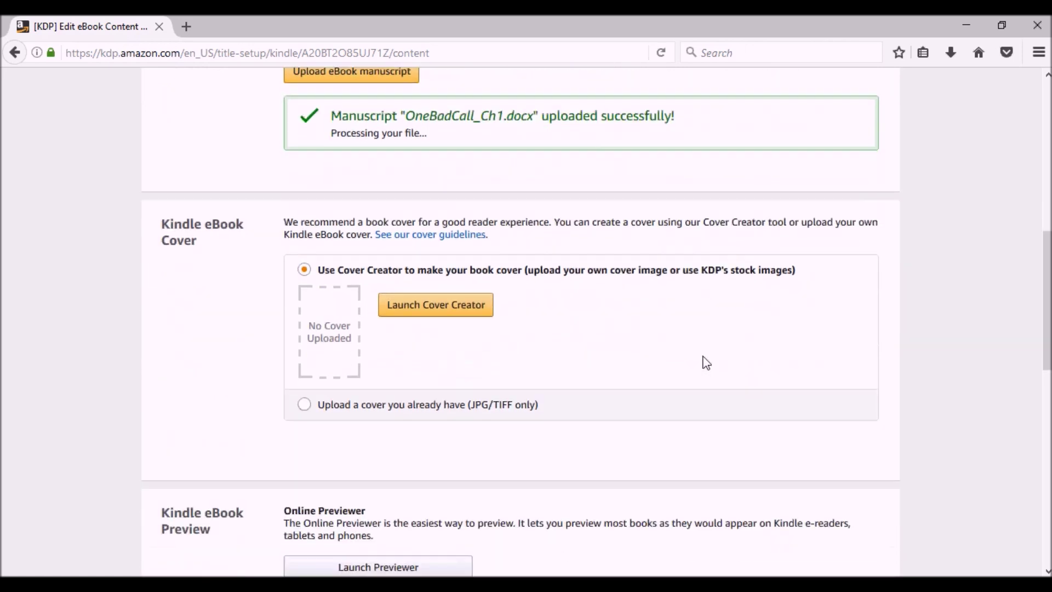
scroll(705, 363, down, 1)
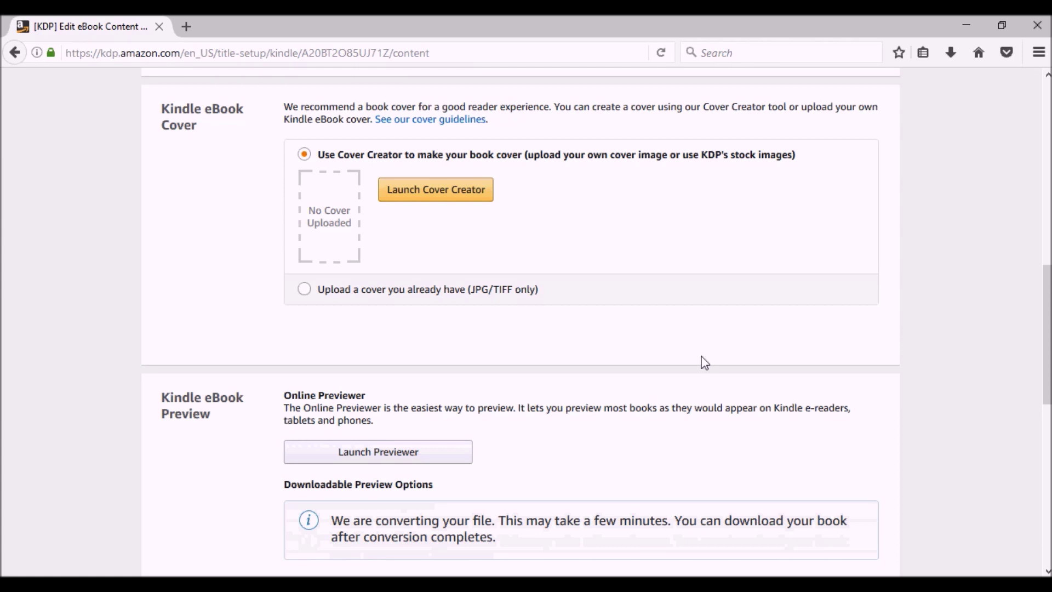
click(335, 281)
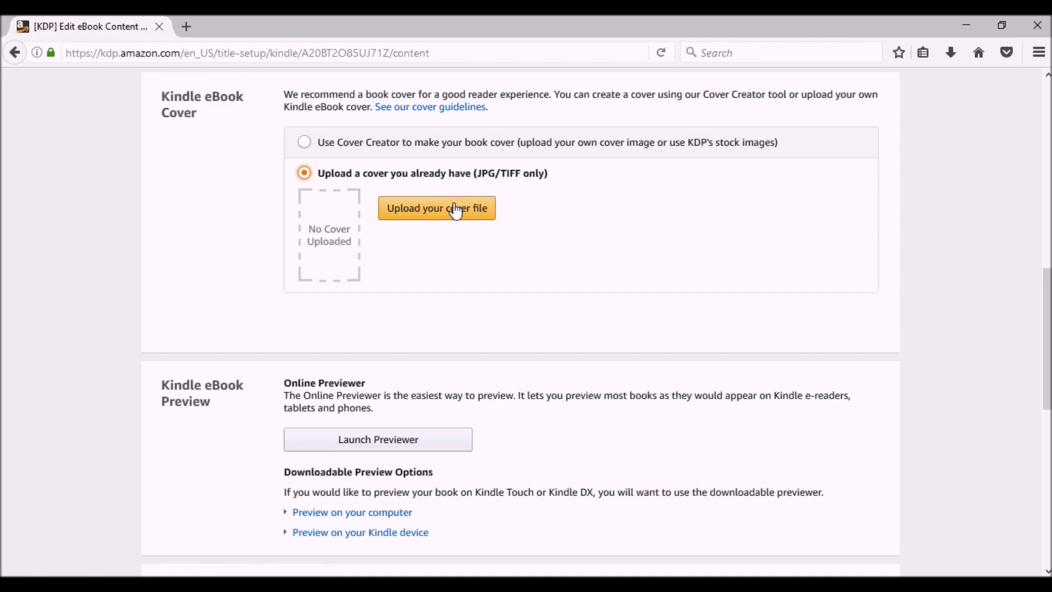
Step: Upload One Bad Call_Front.jpg as the cover image and launch the online previewer
scroll(479, 202, up, 2)
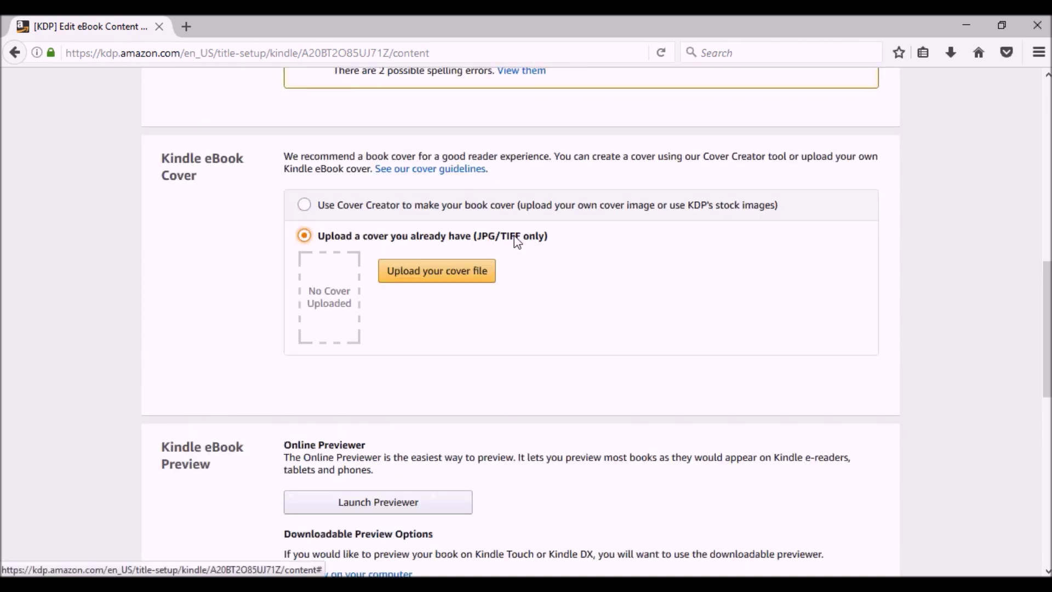
click(412, 272)
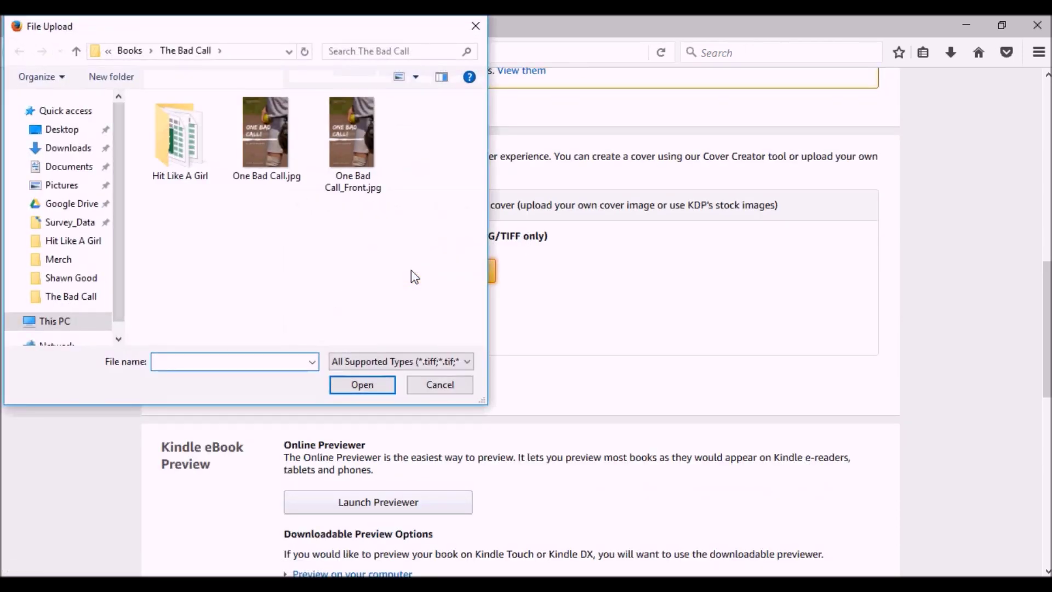
double_click(366, 173)
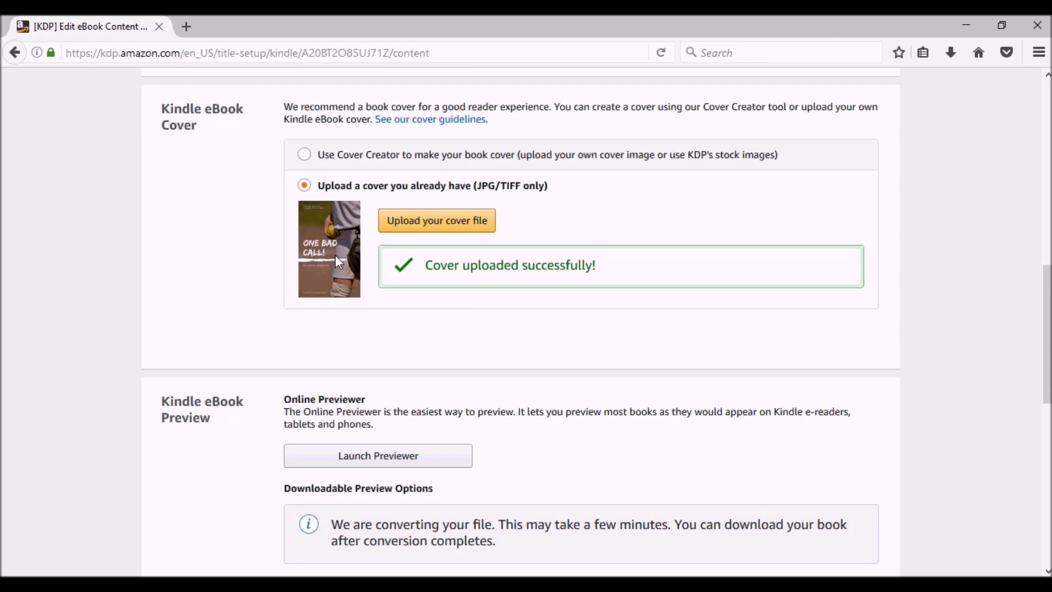
scroll(294, 161, up, 5)
scroll(295, 165, down, 5)
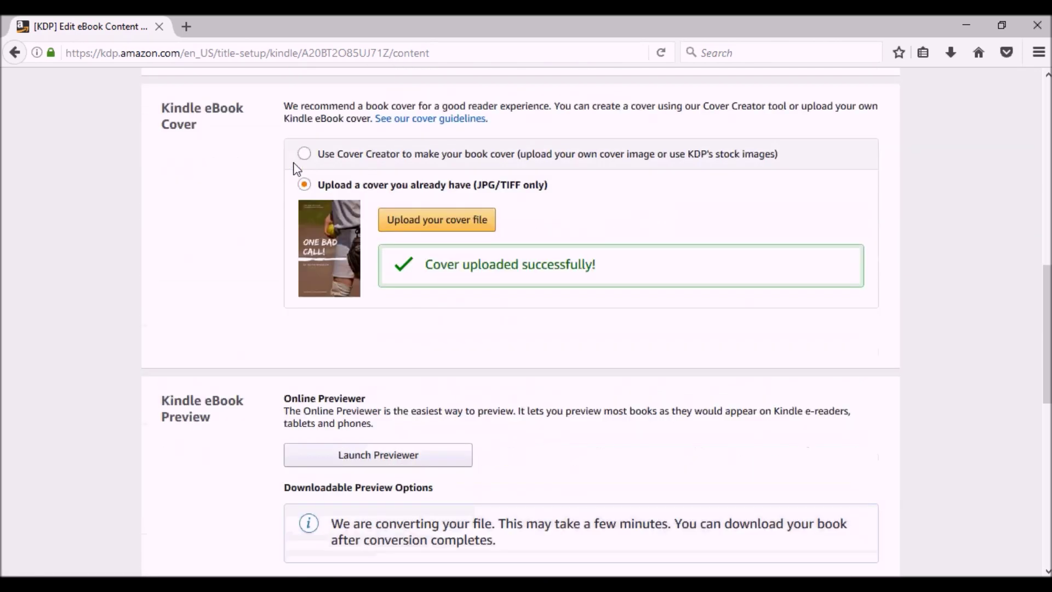
scroll(294, 167, down, 3)
scroll(295, 168, up, 2)
scroll(295, 167, down, 5)
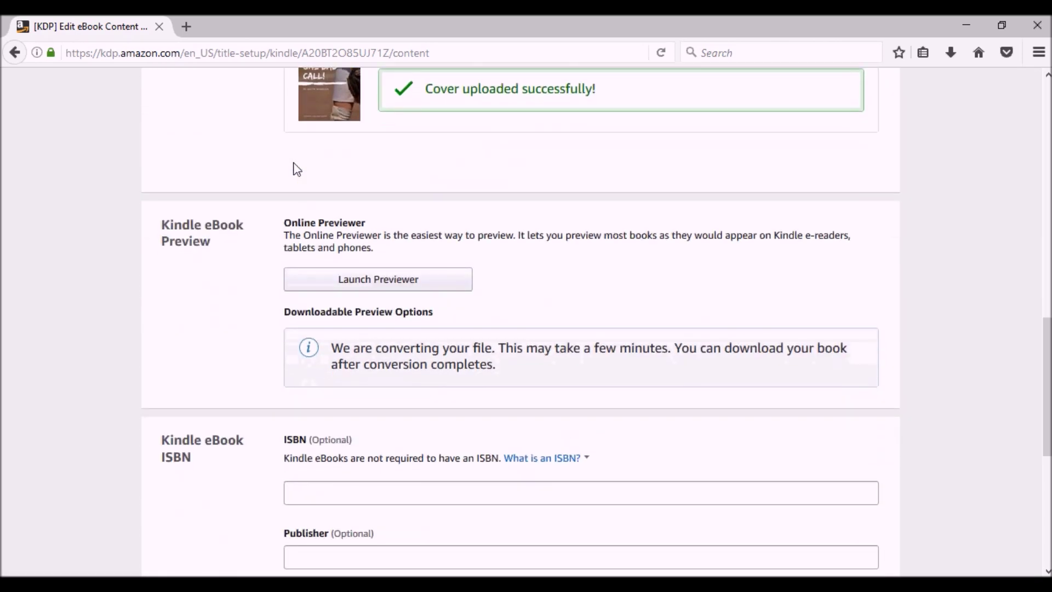
click(397, 280)
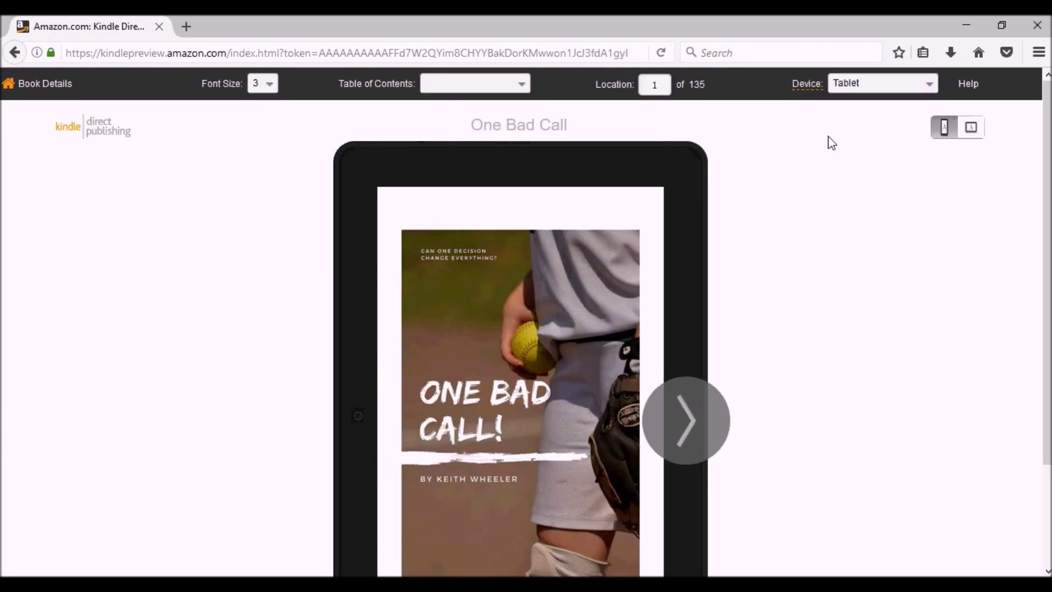
Step: Page through the preview from the cover into the chapter, then return to Book Details
scroll(830, 169, down, 2)
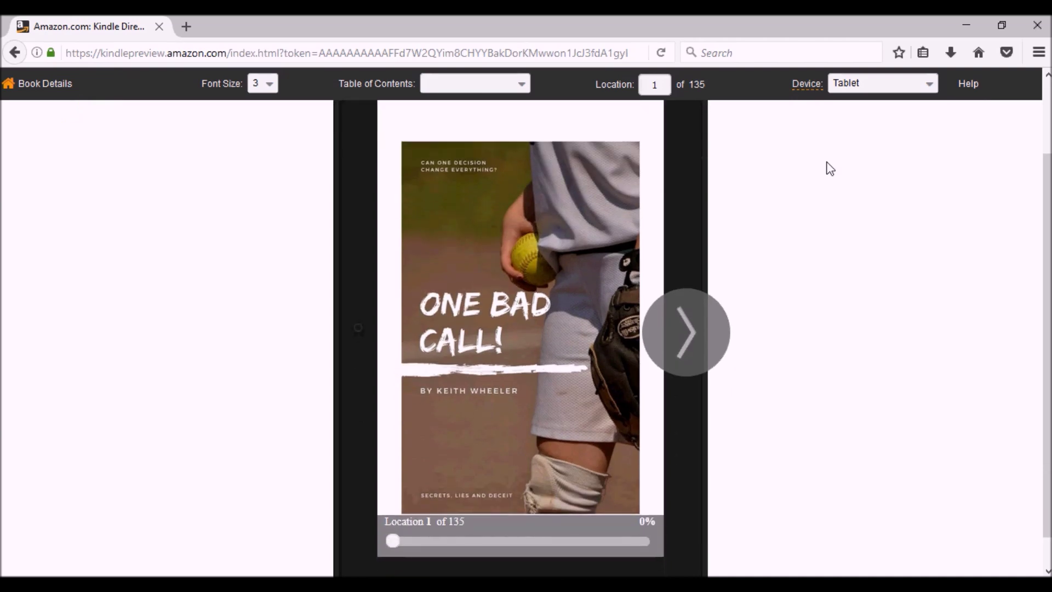
click(661, 341)
click(686, 343)
click(687, 343)
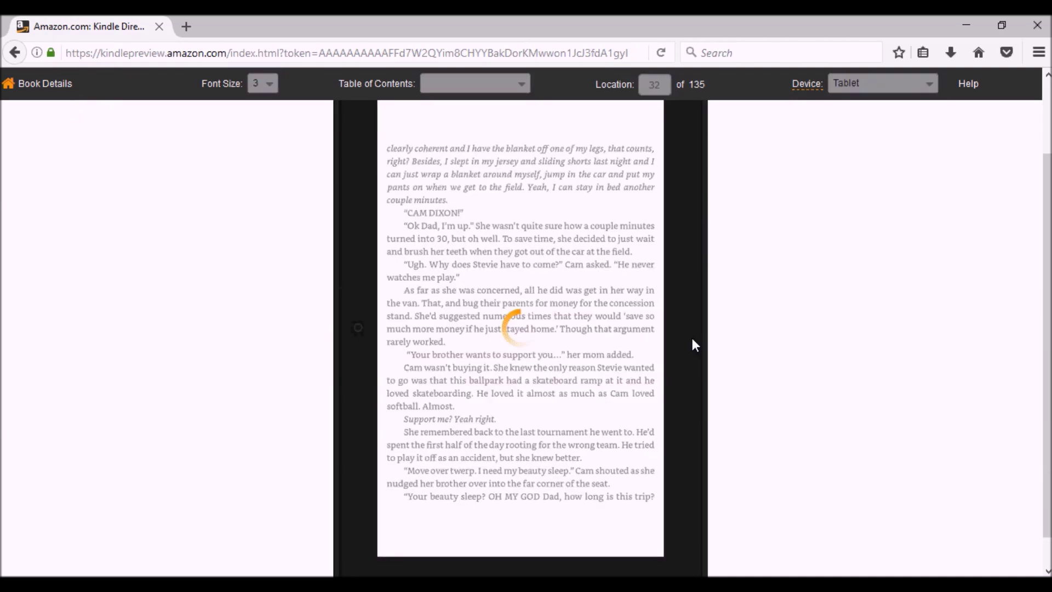
click(693, 342)
click(692, 342)
click(693, 342)
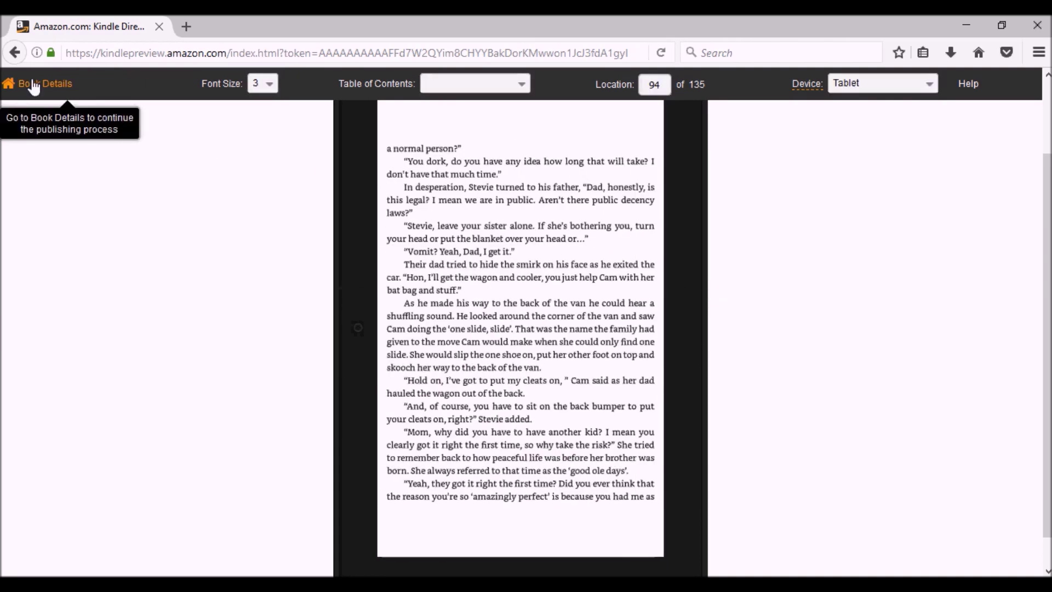
click(34, 86)
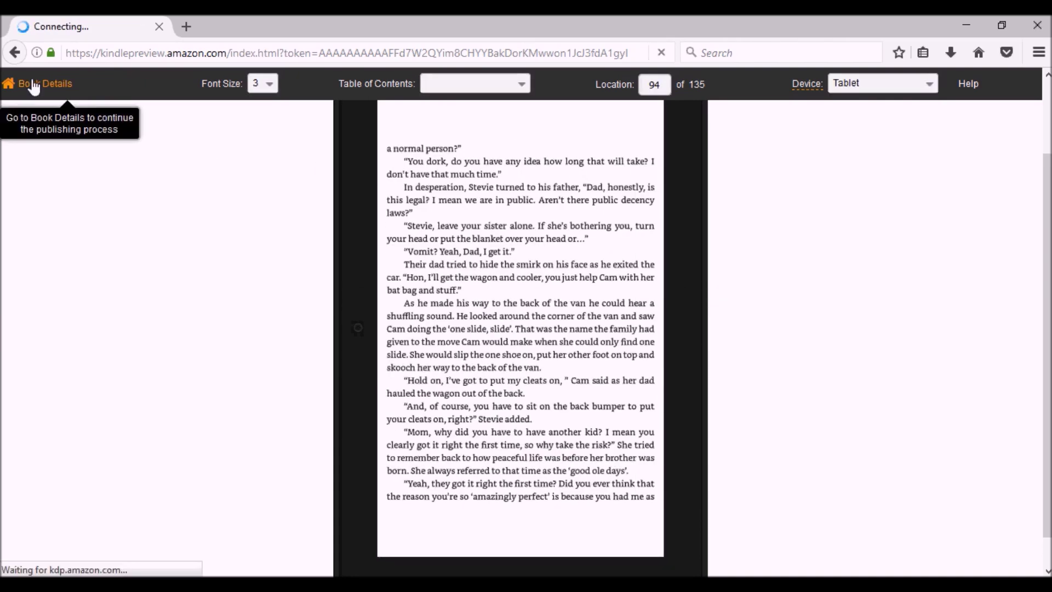
Step: Leave the optional ISBN and Publisher fields empty and save the eBook content to reach Pricing
click(377, 357)
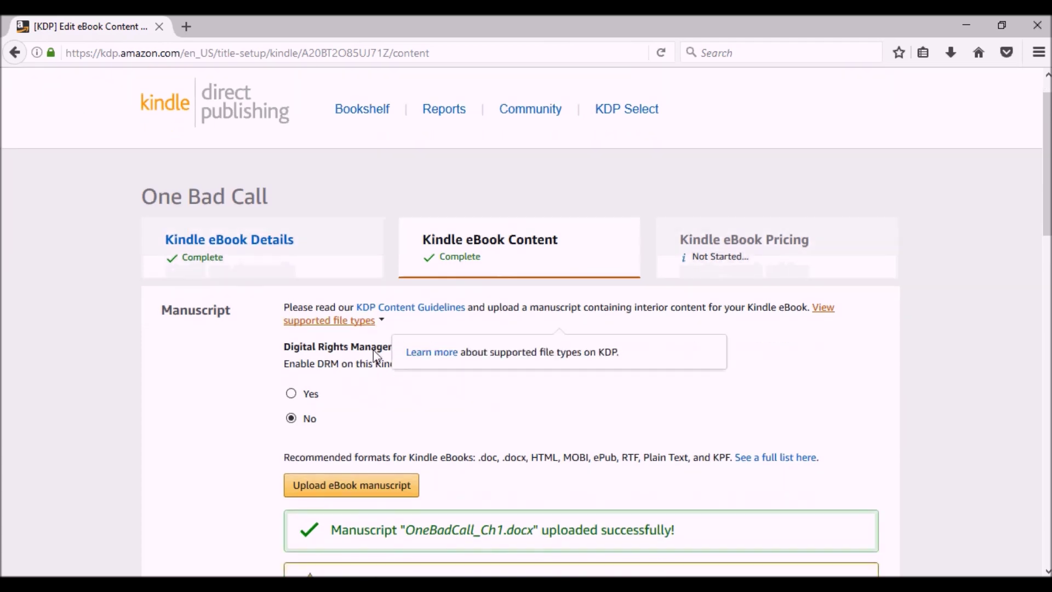
scroll(377, 357, down, 15)
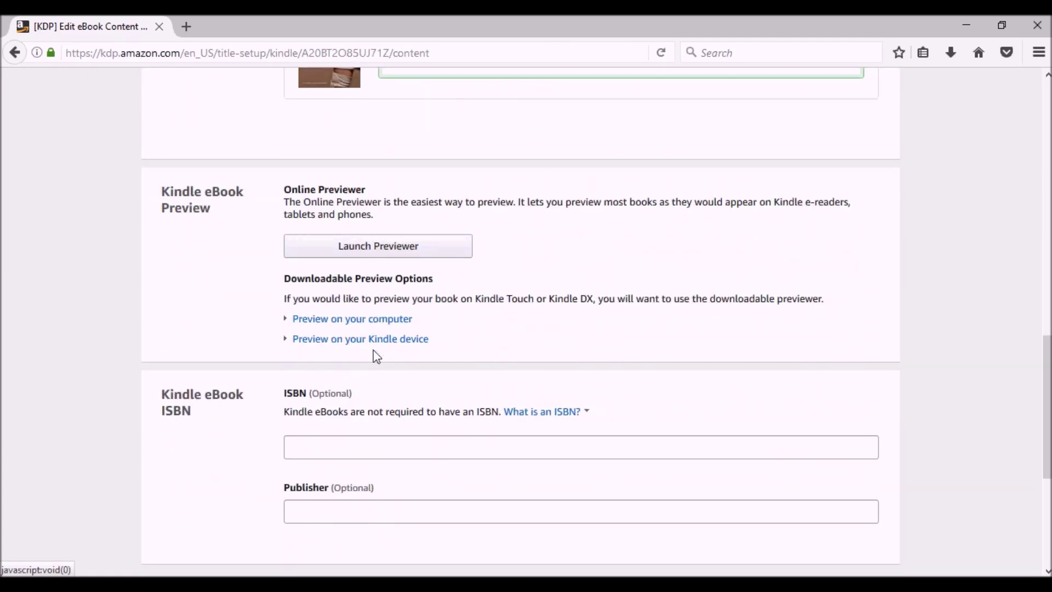
scroll(376, 356, down, 4)
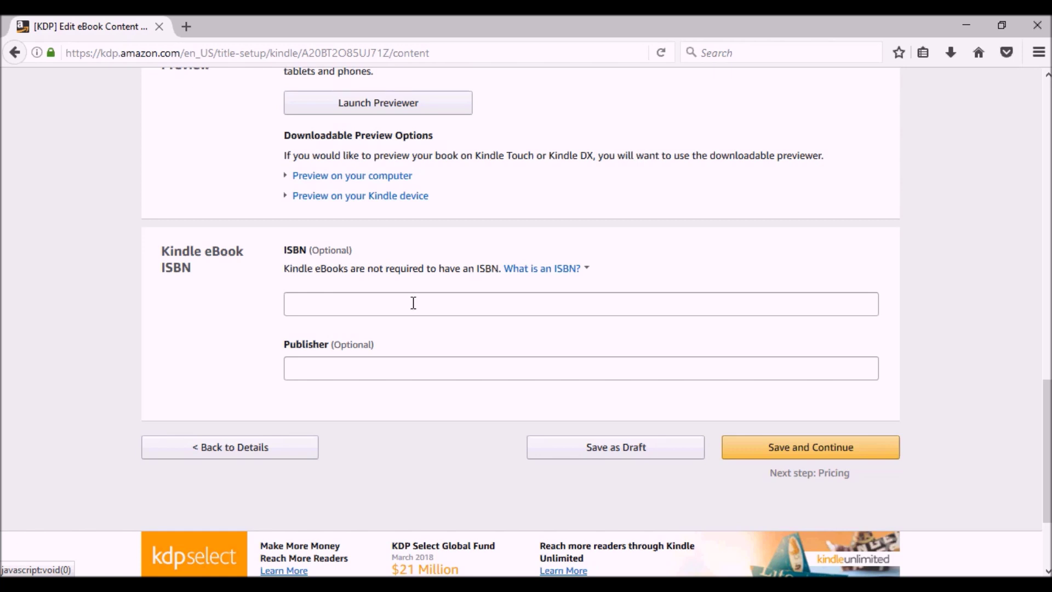
click(375, 302)
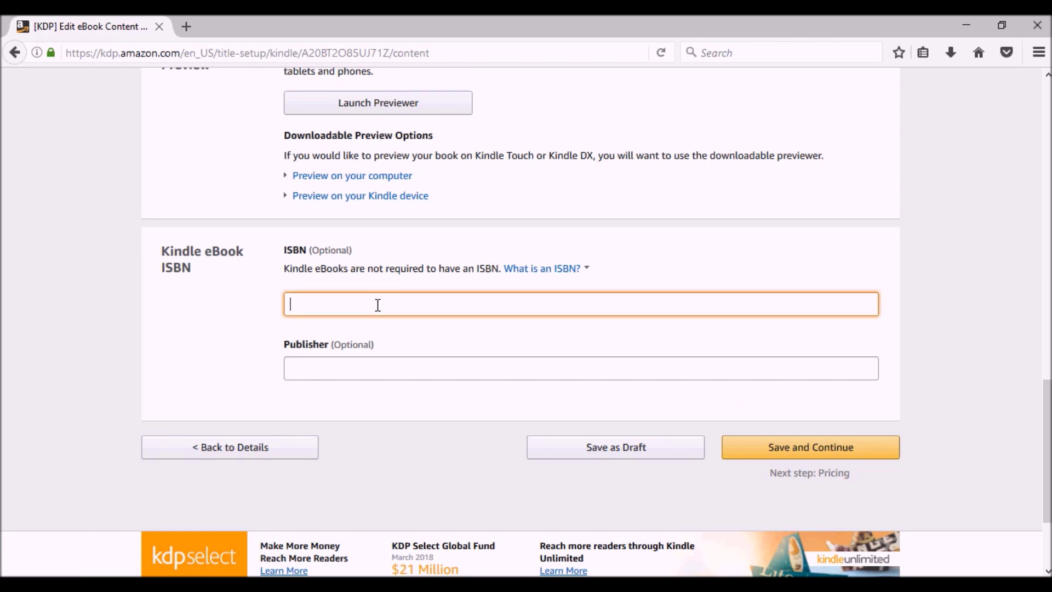
click(474, 368)
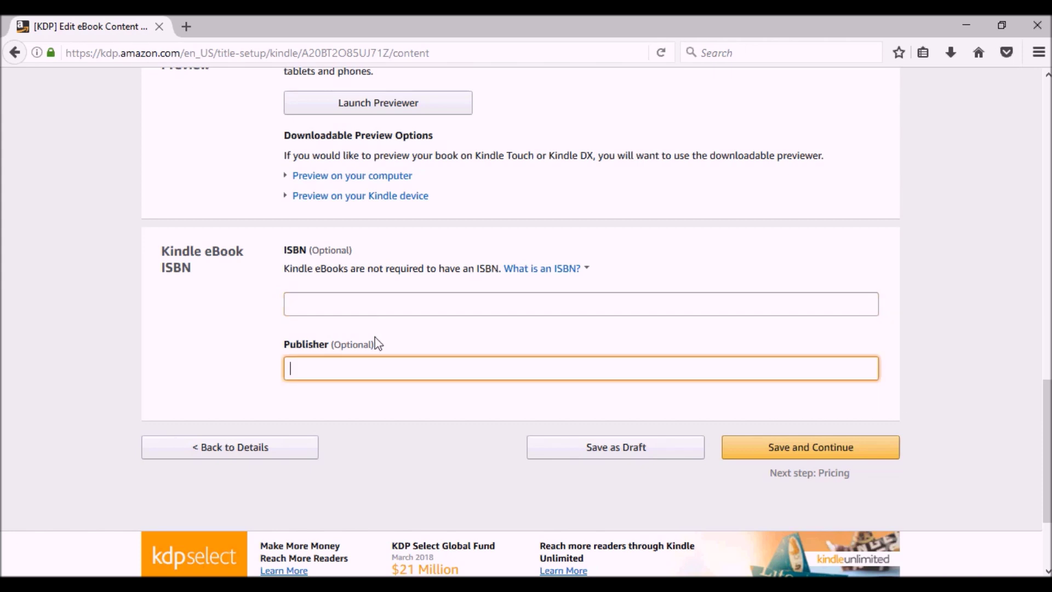
click(806, 448)
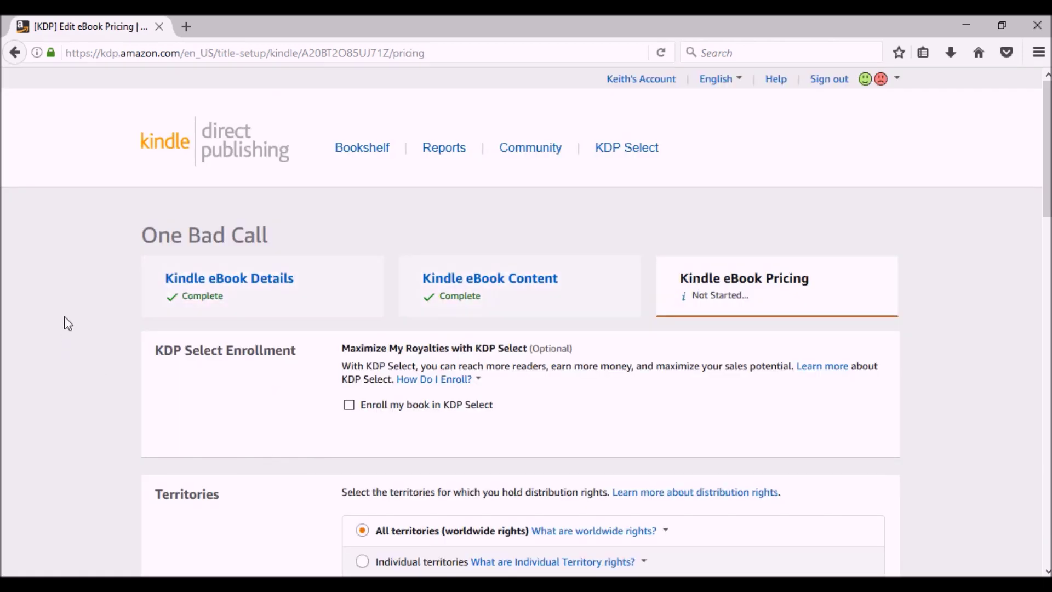
scroll(65, 323, down, 3)
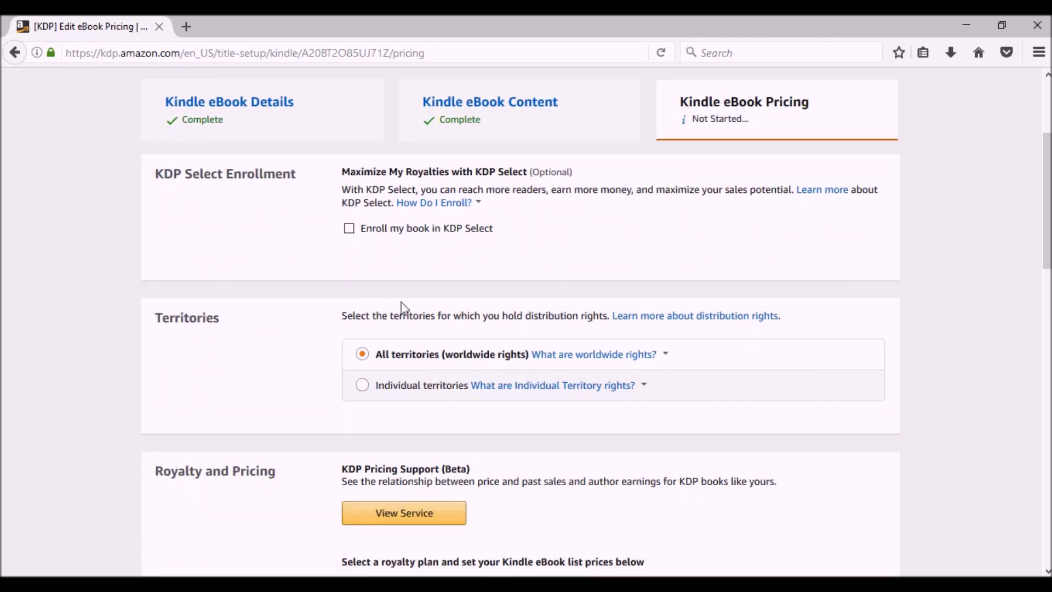
scroll(576, 226, down, 2)
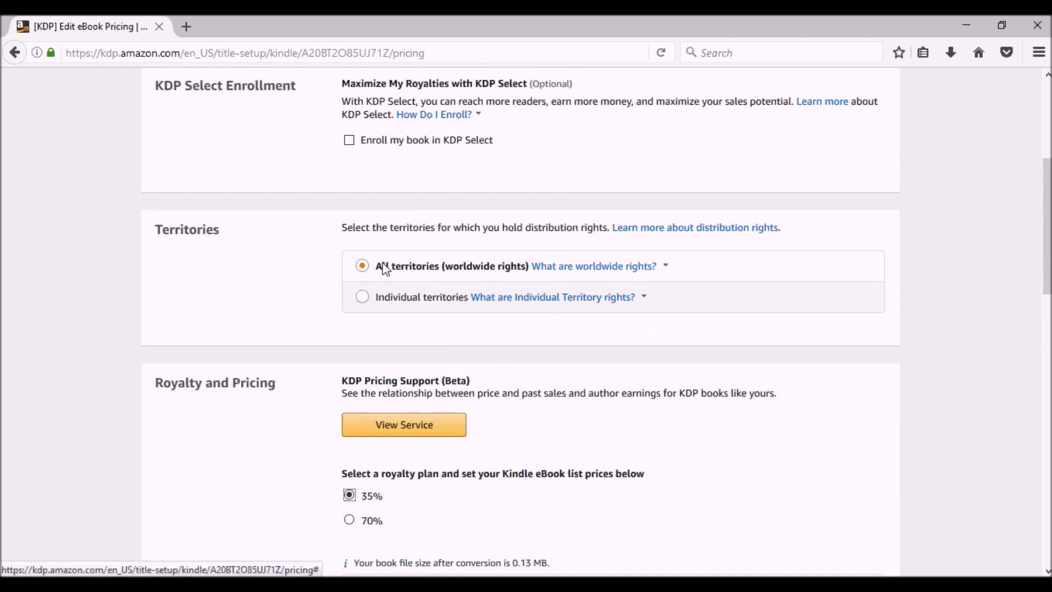
click(545, 269)
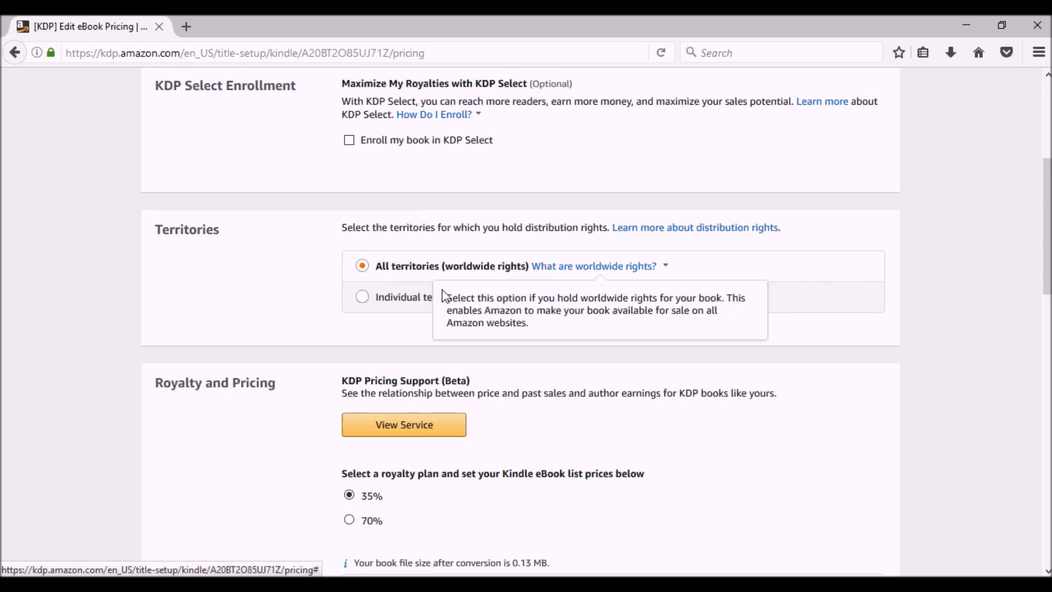
click(307, 327)
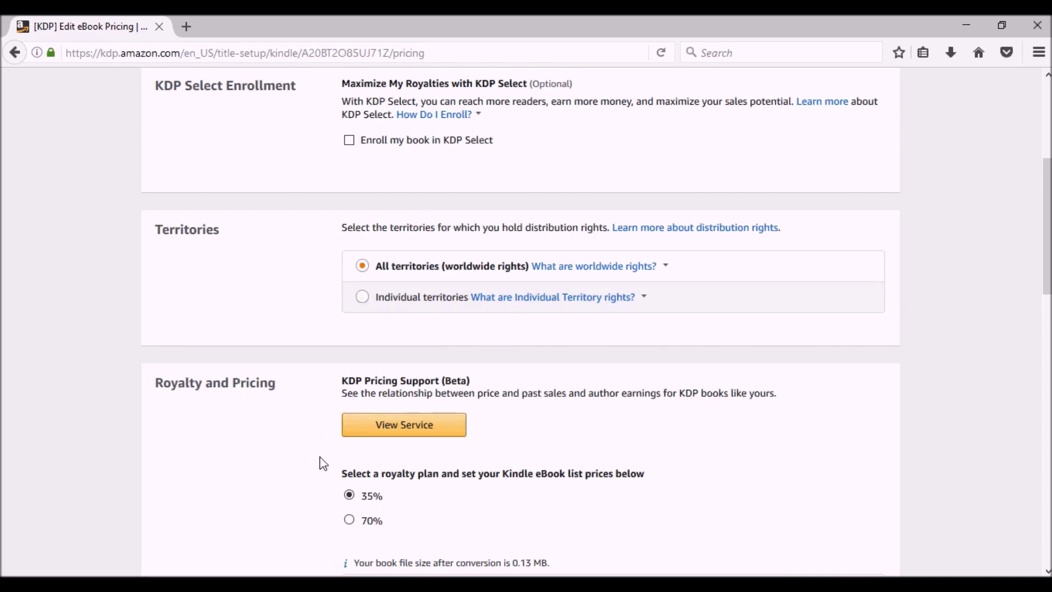
Step: Clear the Amazon.com list price and compare the 35% and 70% royalty price ranges
scroll(329, 471, down, 3)
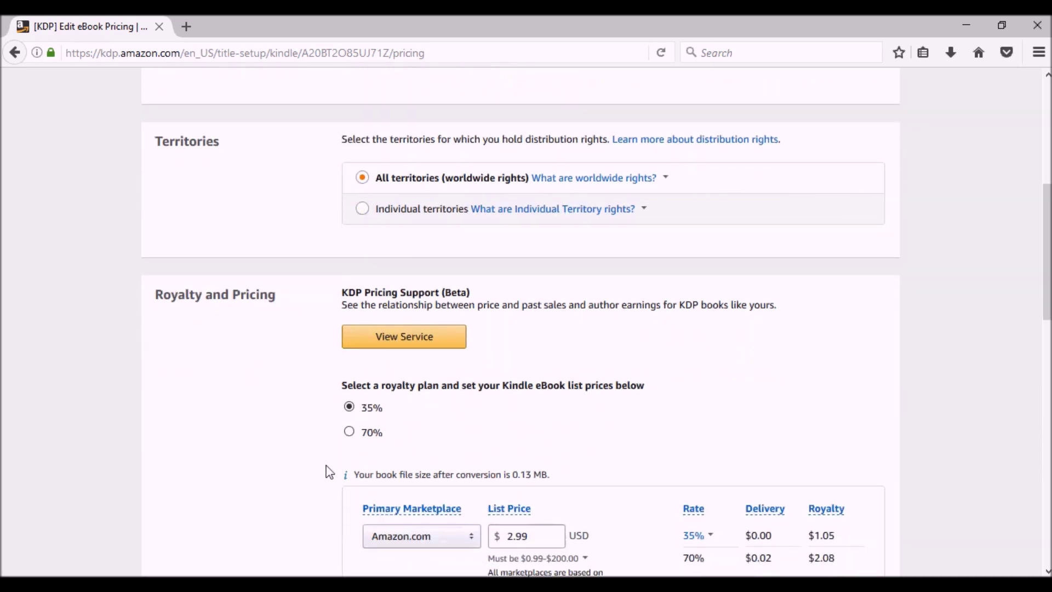
scroll(329, 471, down, 3)
click(349, 319)
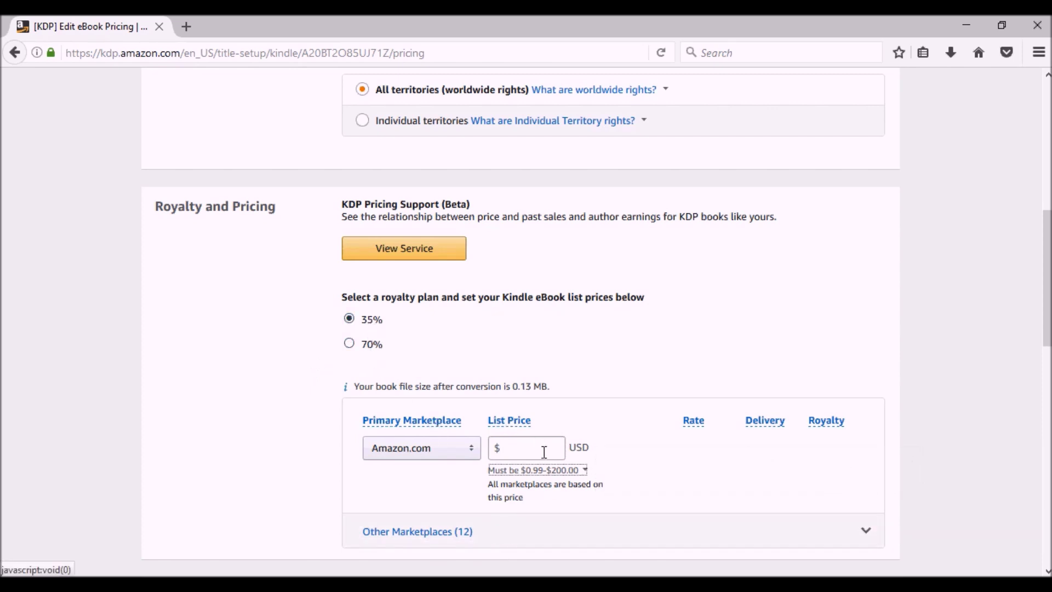
click(537, 470)
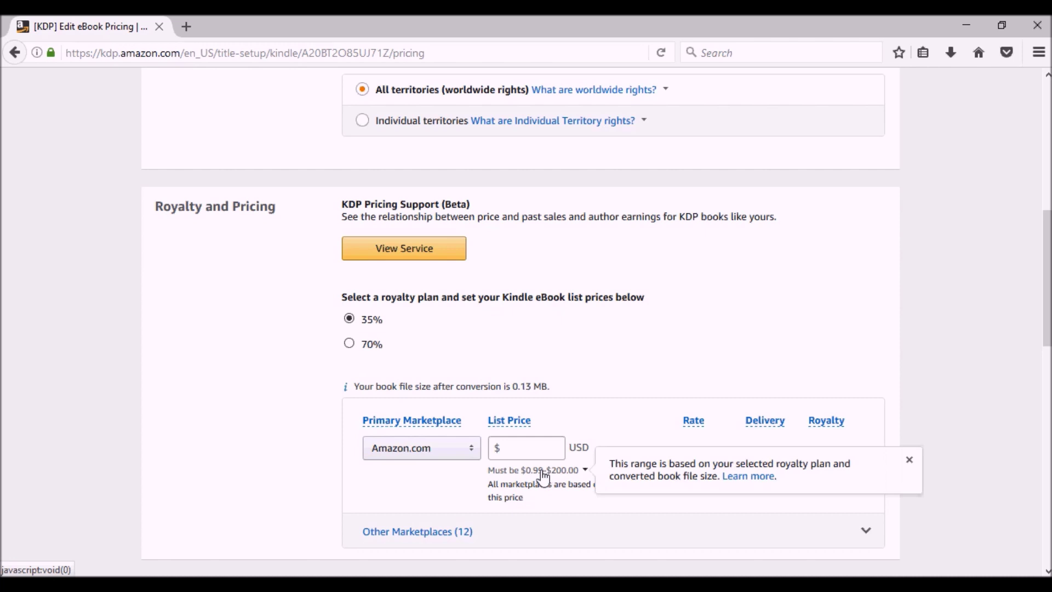
click(311, 472)
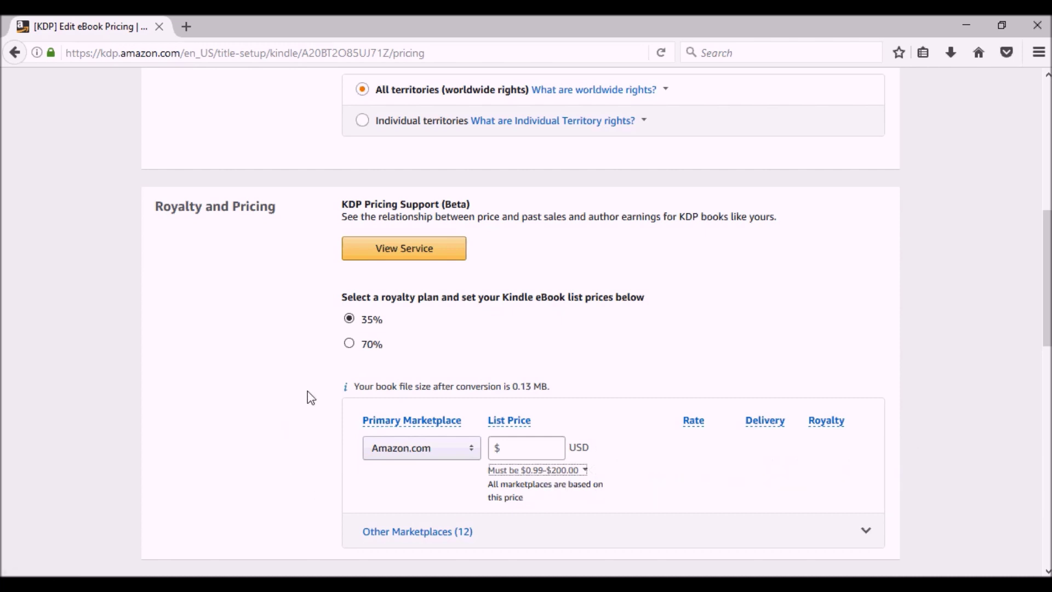
click(350, 344)
click(530, 480)
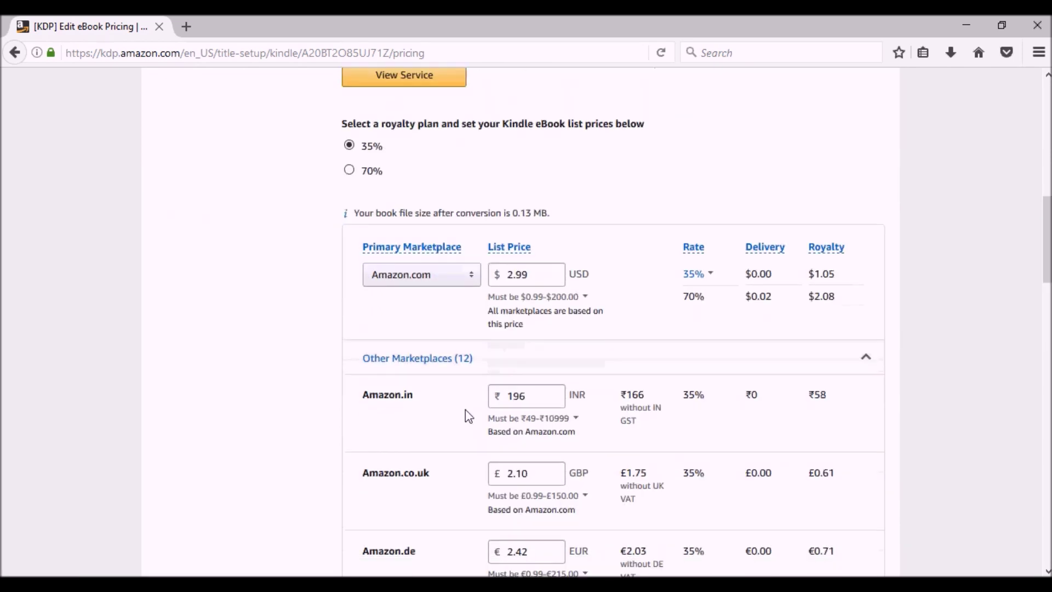
Step: Check the allowed Amazon.com and Amazon.fr price ranges and review the other marketplaces' prices
scroll(465, 410, down, 3)
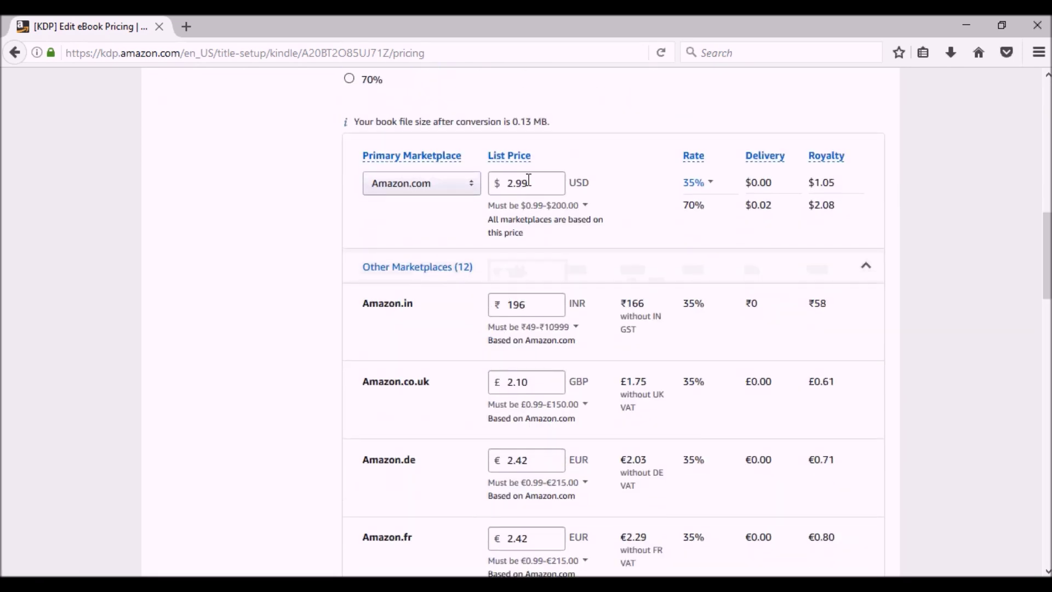
click(537, 205)
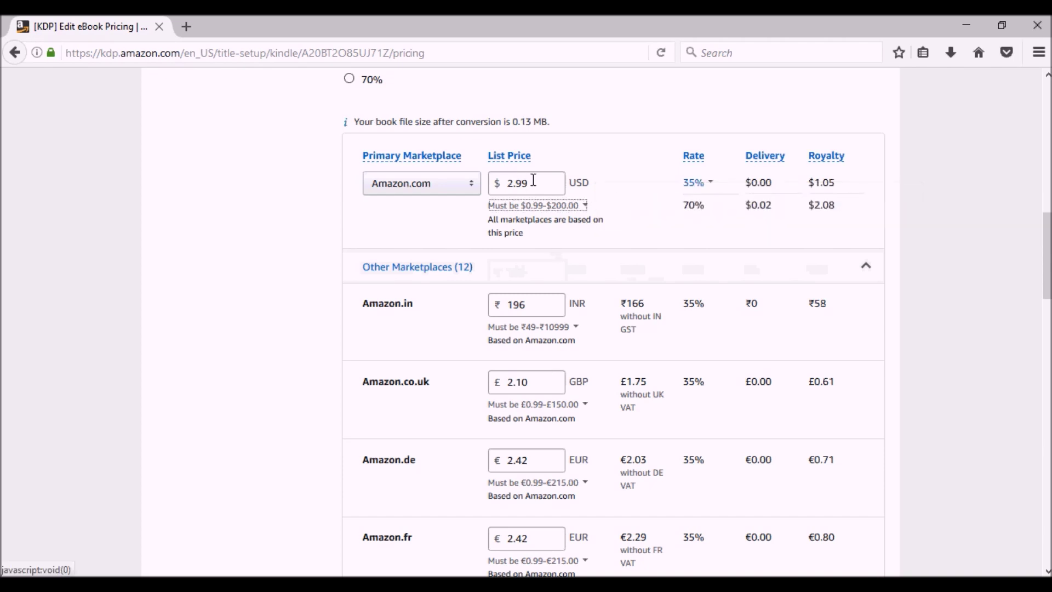
click(538, 560)
scroll(535, 559, down, 3)
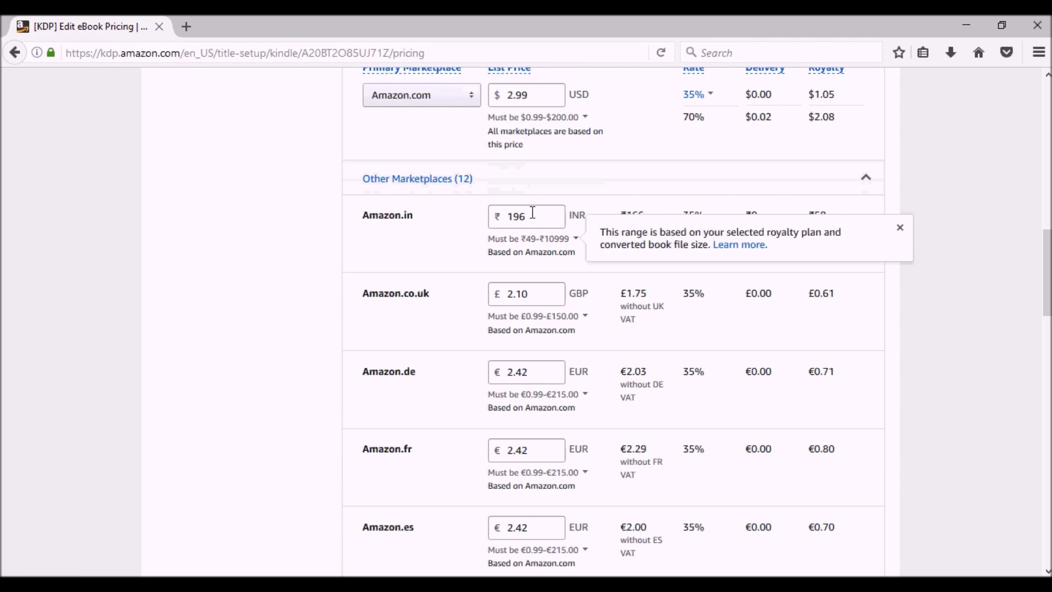
mouse_move(531, 259)
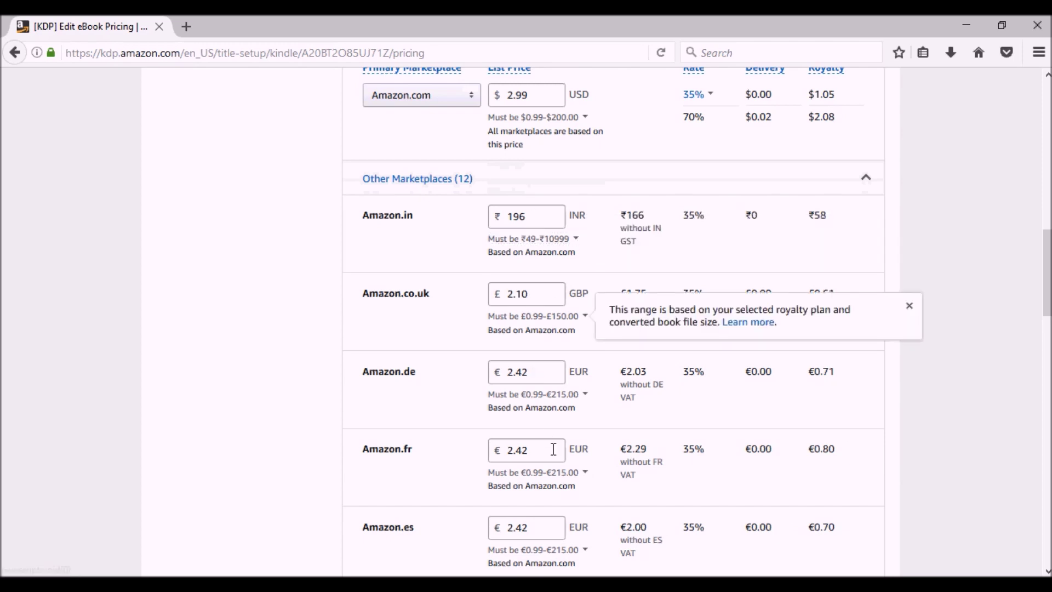
scroll(543, 499, down, 6)
scroll(544, 496, down, 3)
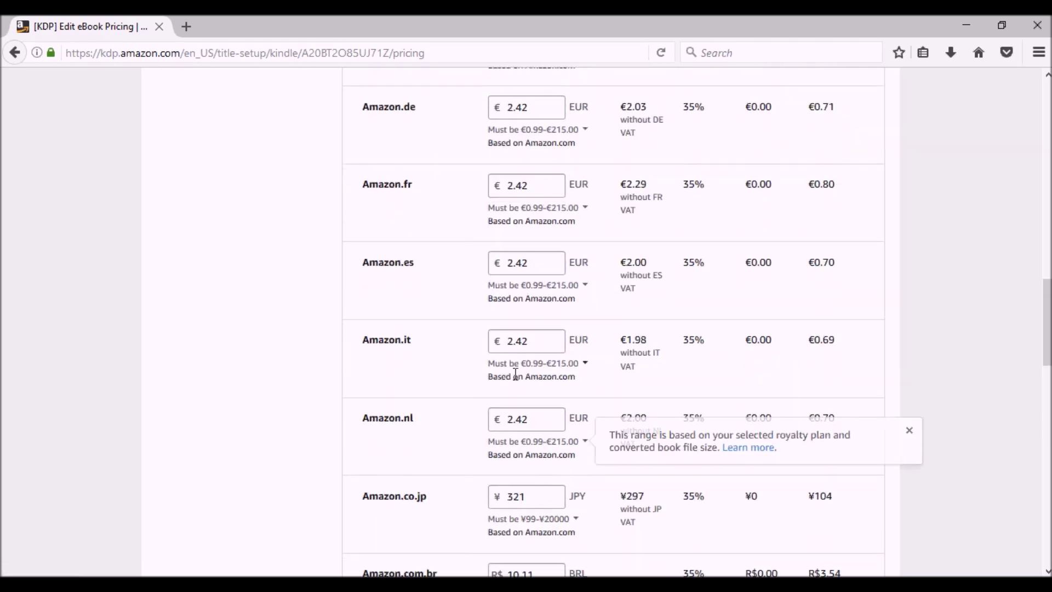
scroll(512, 521, down, 10)
scroll(508, 519, down, 11)
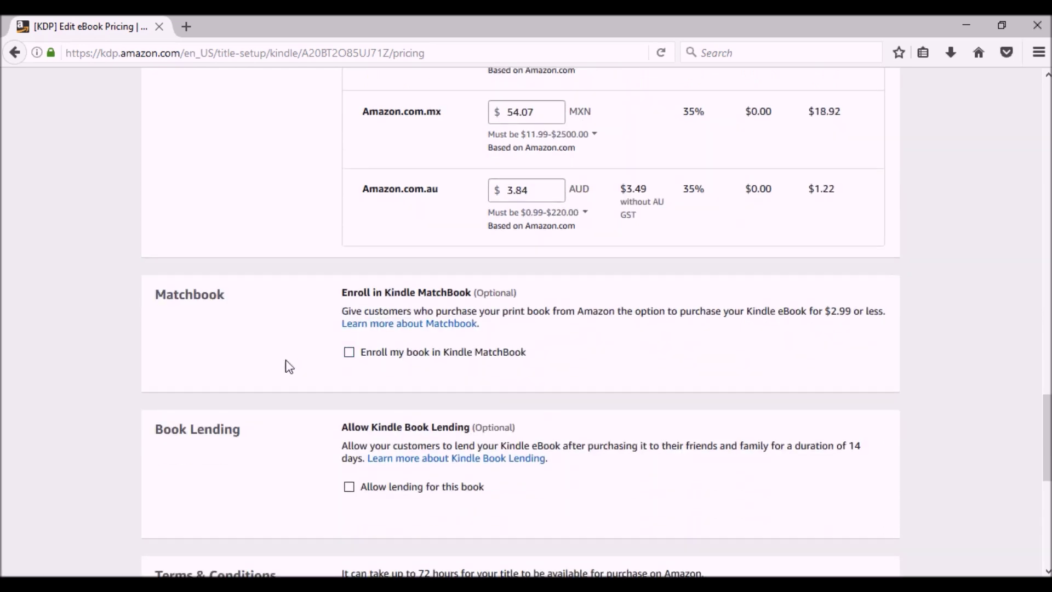
scroll(301, 246, down, 3)
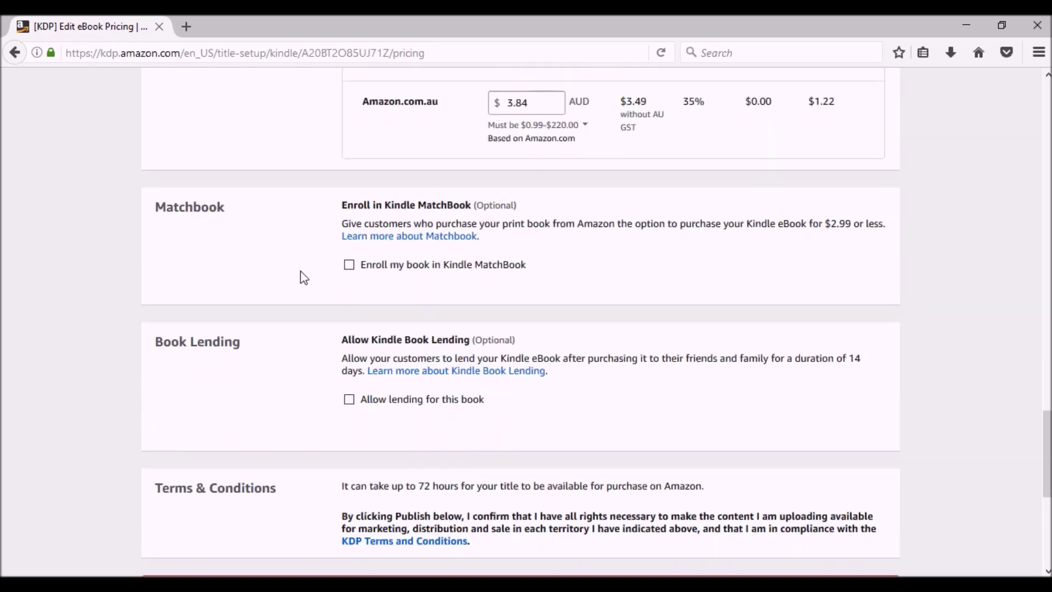
Step: Preview Kindle MatchBook price choices, leave MatchBook unchecked, and tick 'Allow lending for this book'
scroll(301, 279, down, 3)
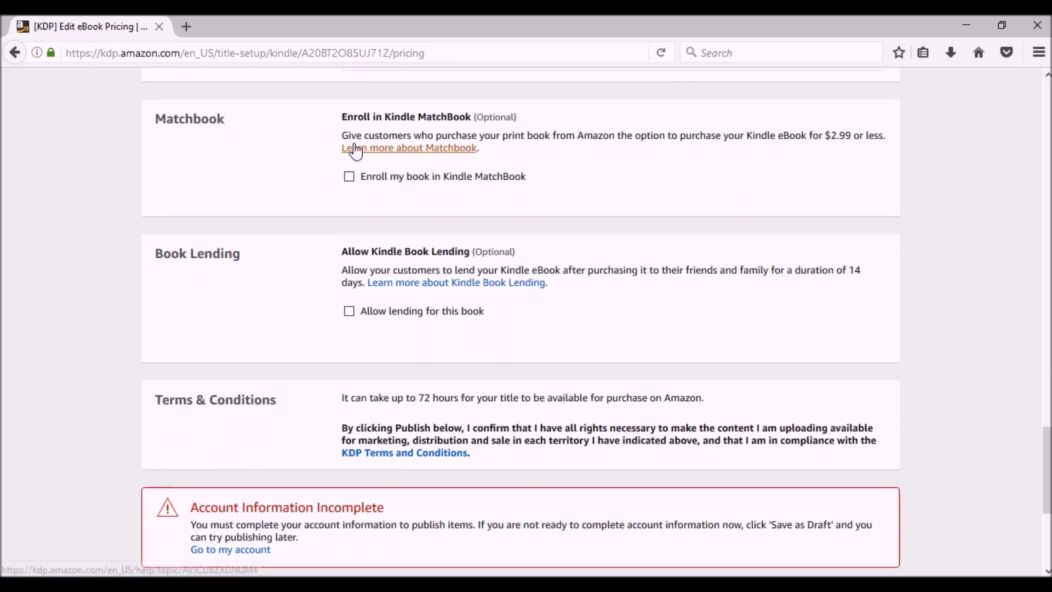
click(350, 178)
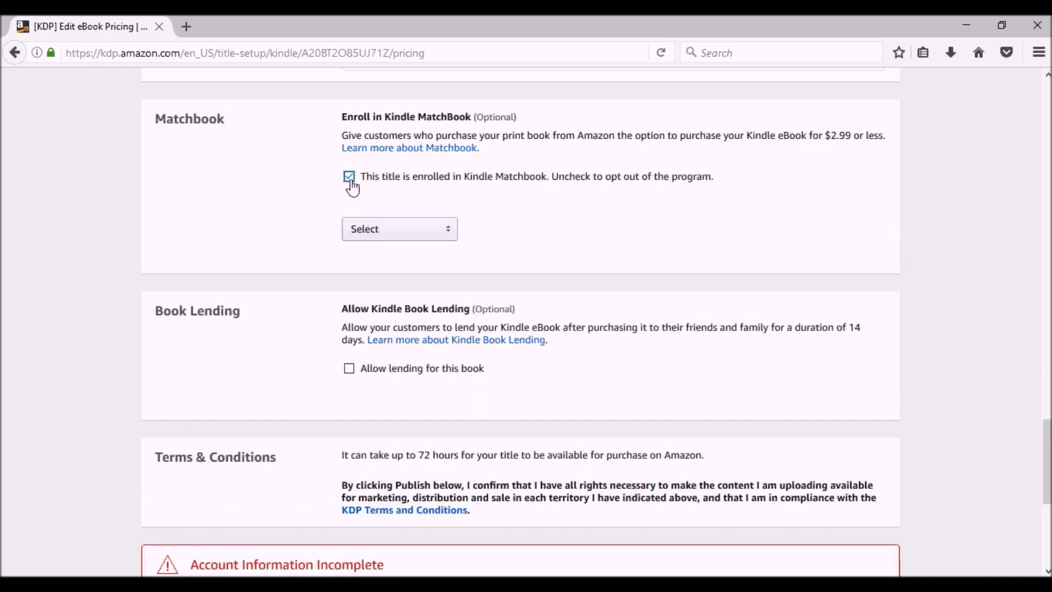
click(431, 233)
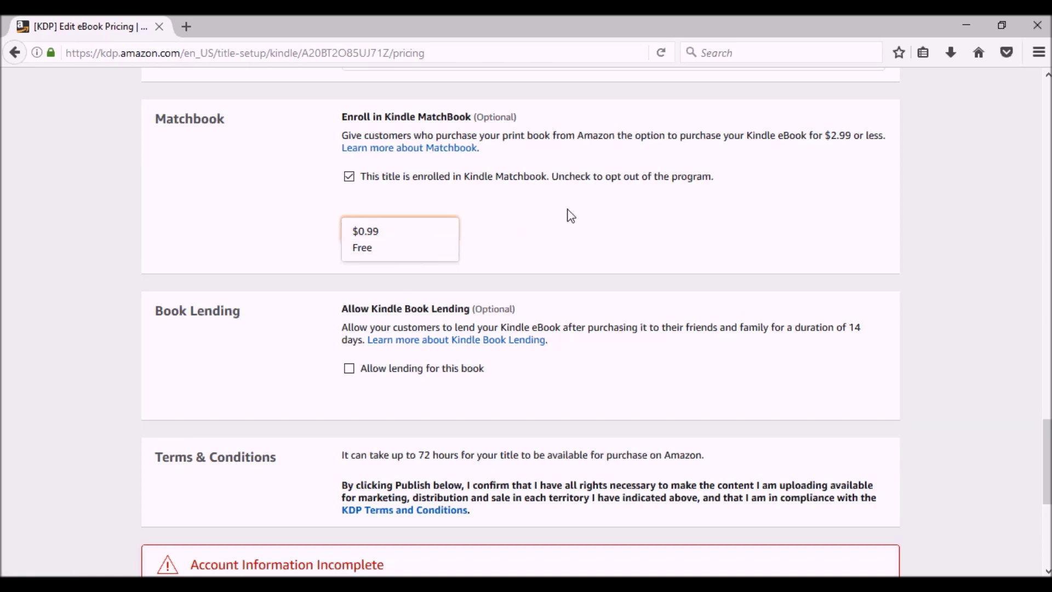
click(398, 249)
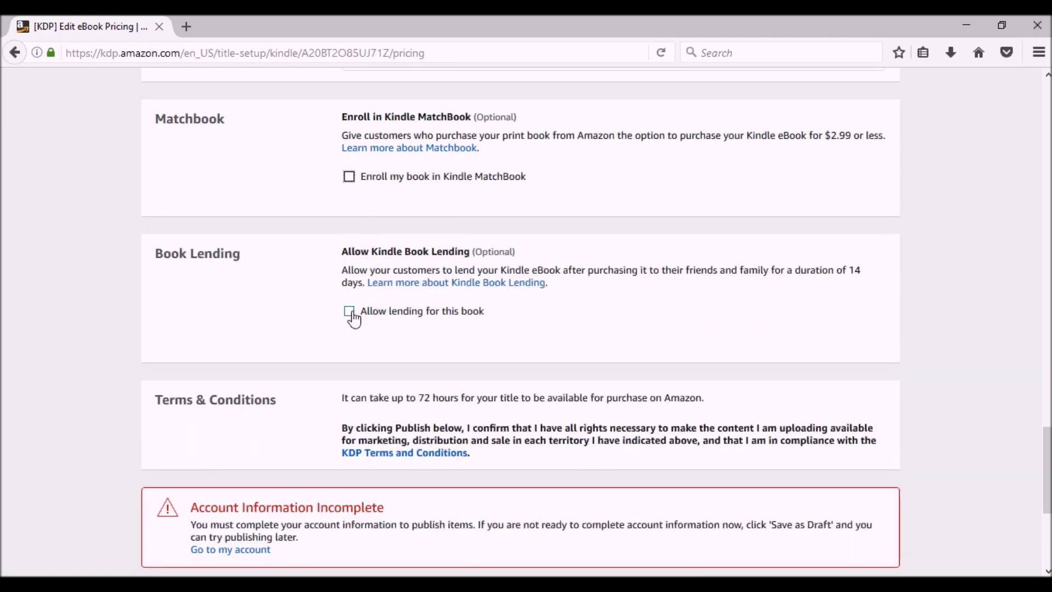
click(350, 313)
scroll(353, 322, down, 5)
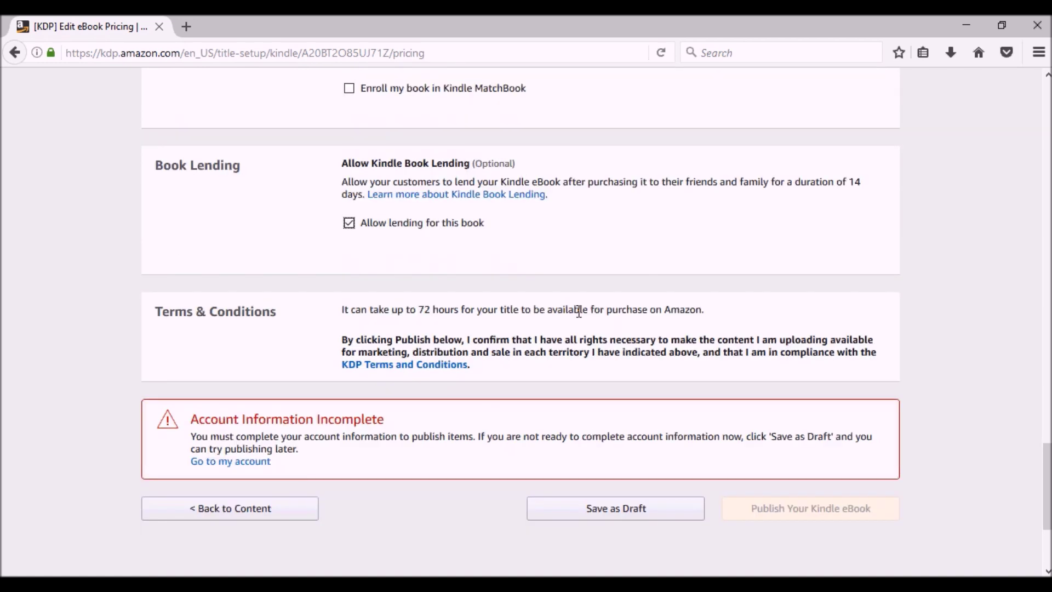
Step: Save the $2.99 pricing and lending settings for One Bad Call as a draft
click(647, 421)
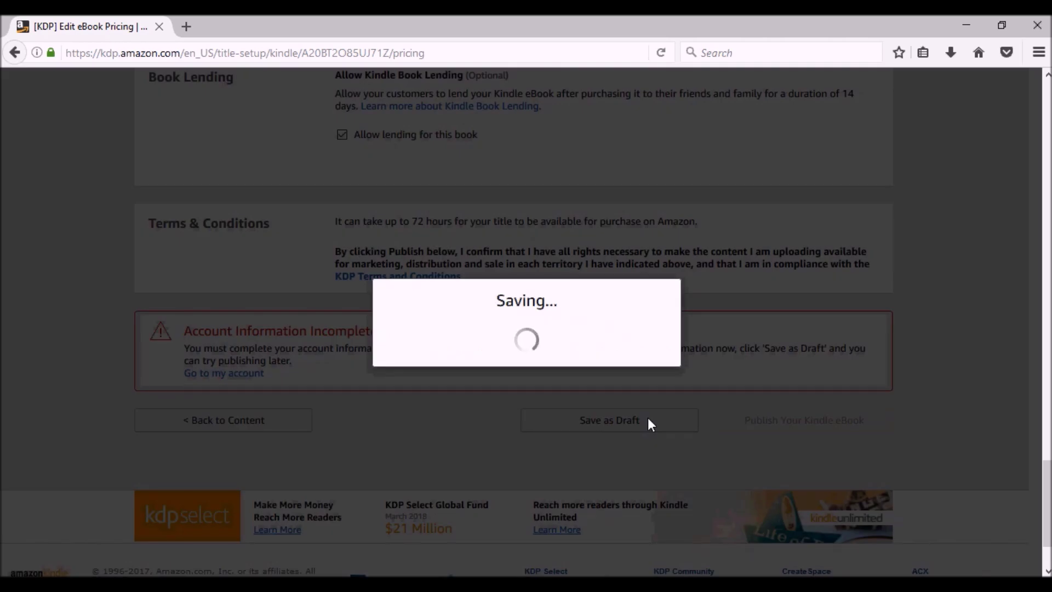